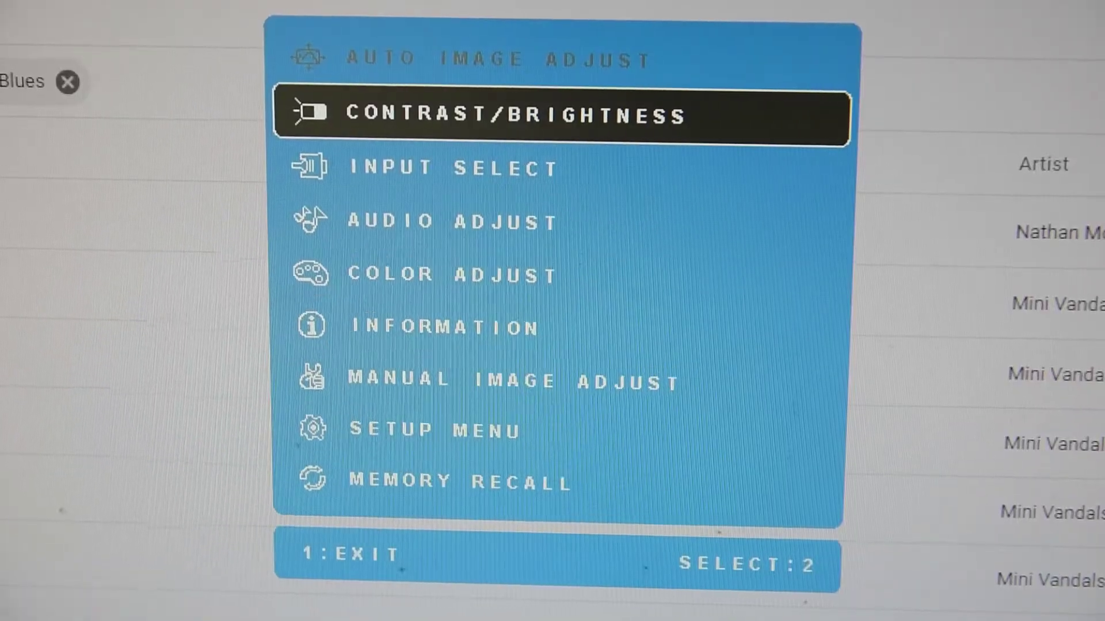
Step down the monitor's OSD menu past audio settings to the Blue Light Filter levels
{"action": "key", "text": "Down"}
{"action": "key", "text": "Down"}
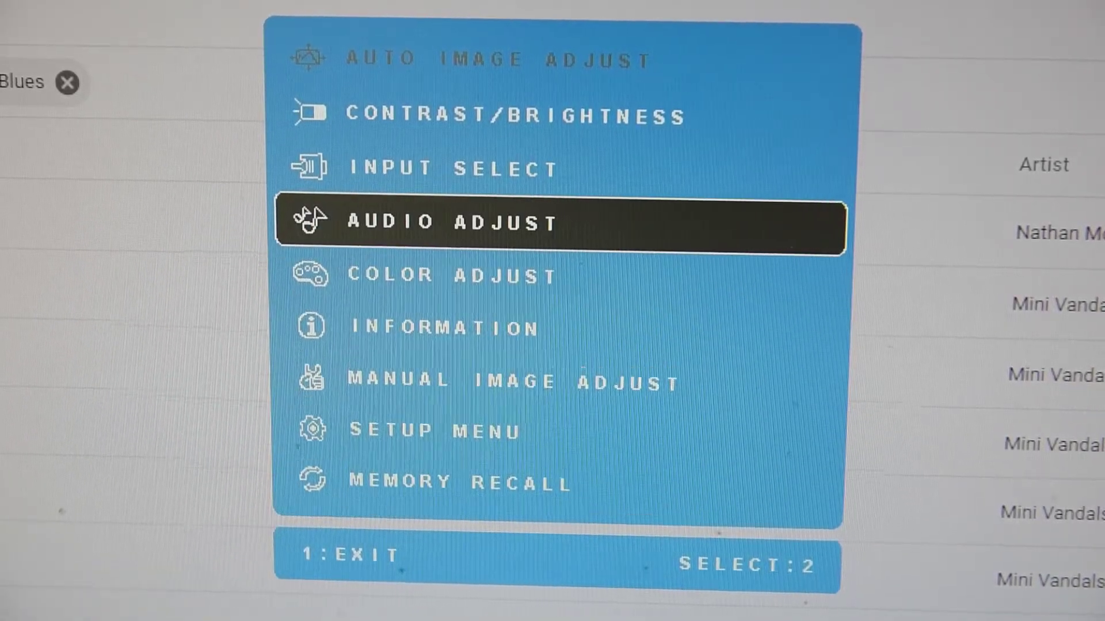
{"action": "key", "text": "Down"}
{"action": "key", "text": "Down"}
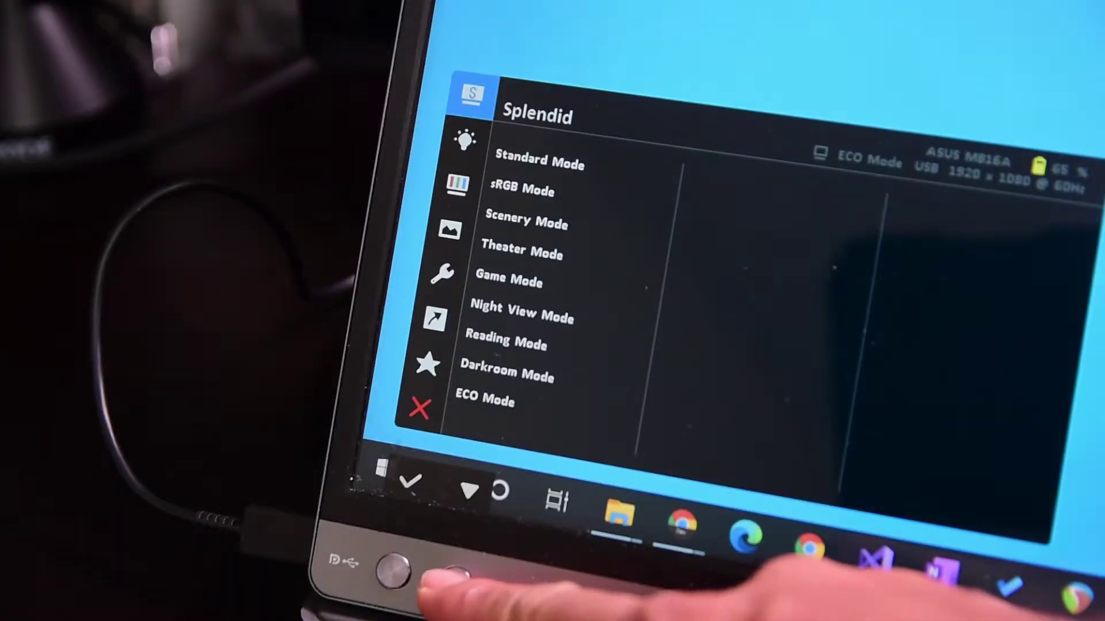
{"action": "key", "text": "Down"}
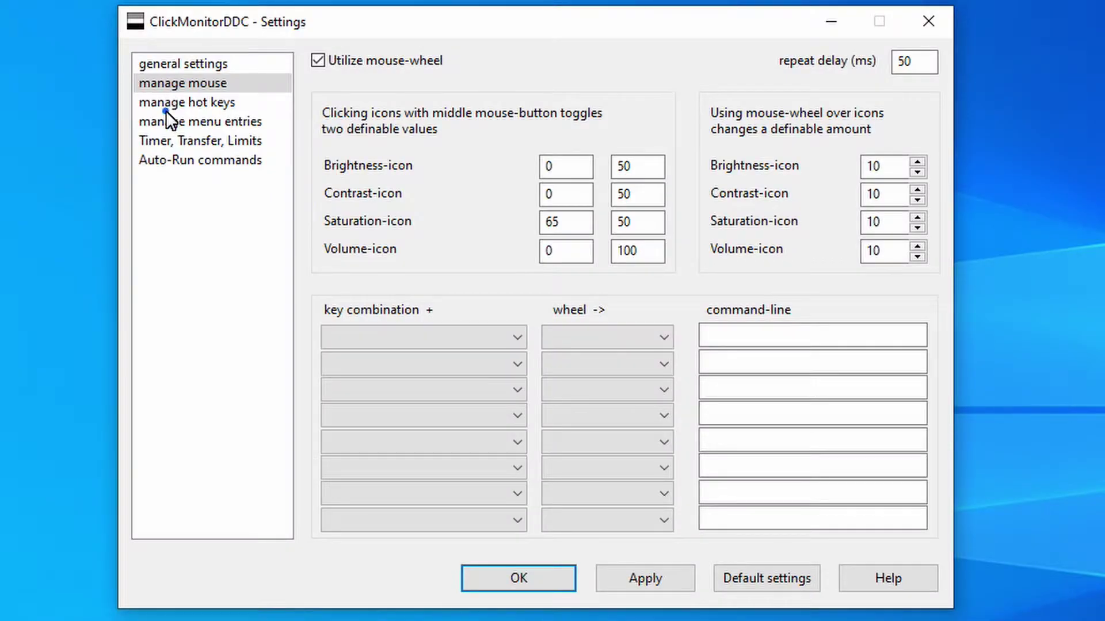
Browse the hot key, menu entry, timer/transfer/limits and auto-run commands settings pages
{"action": "left_click", "coordinate": [165, 109]}
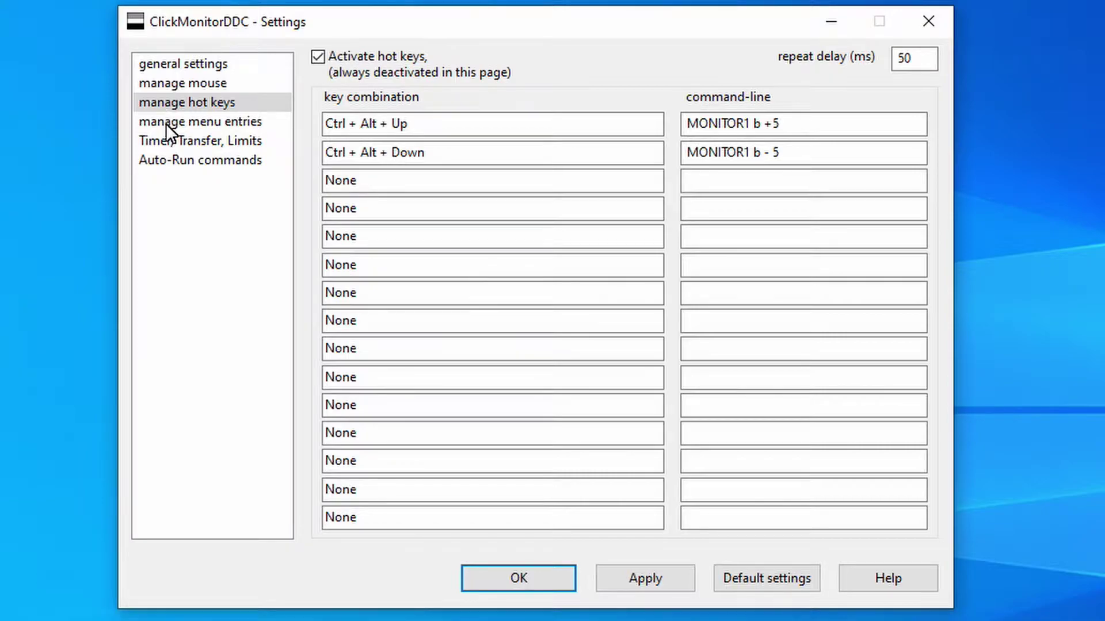
{"action": "left_click", "coordinate": [165, 123]}
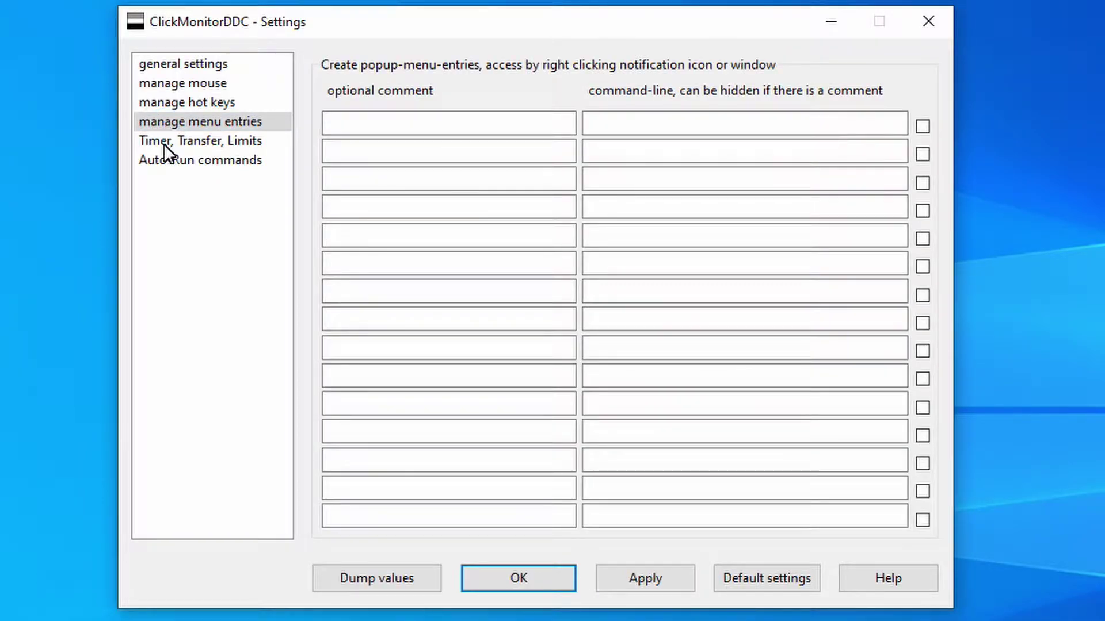
{"action": "left_click", "coordinate": [164, 144]}
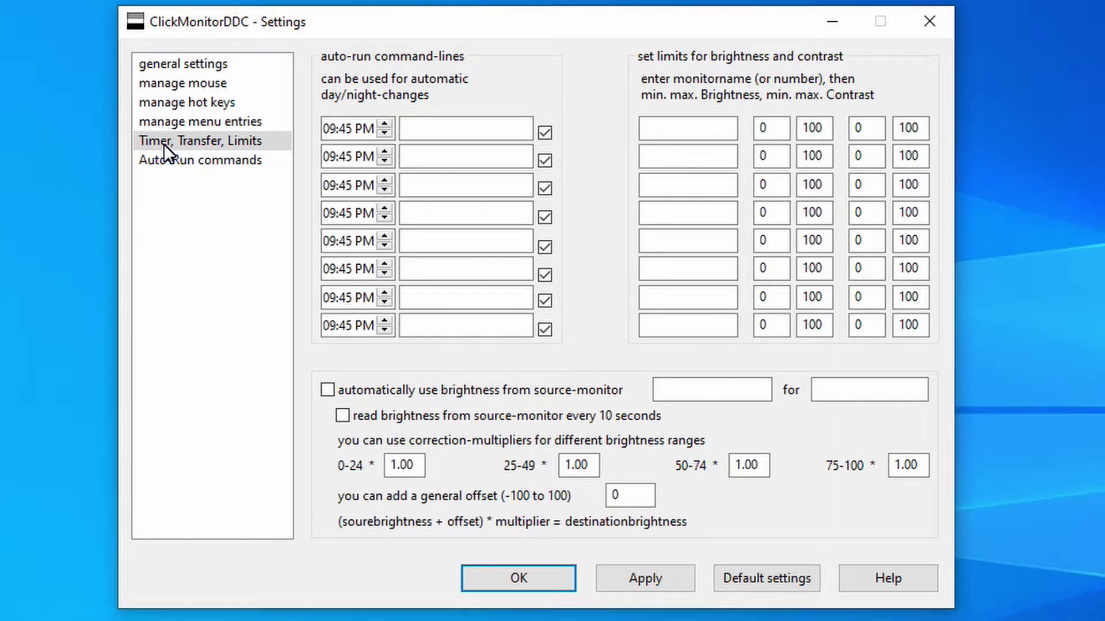
{"action": "left_click", "coordinate": [163, 160]}
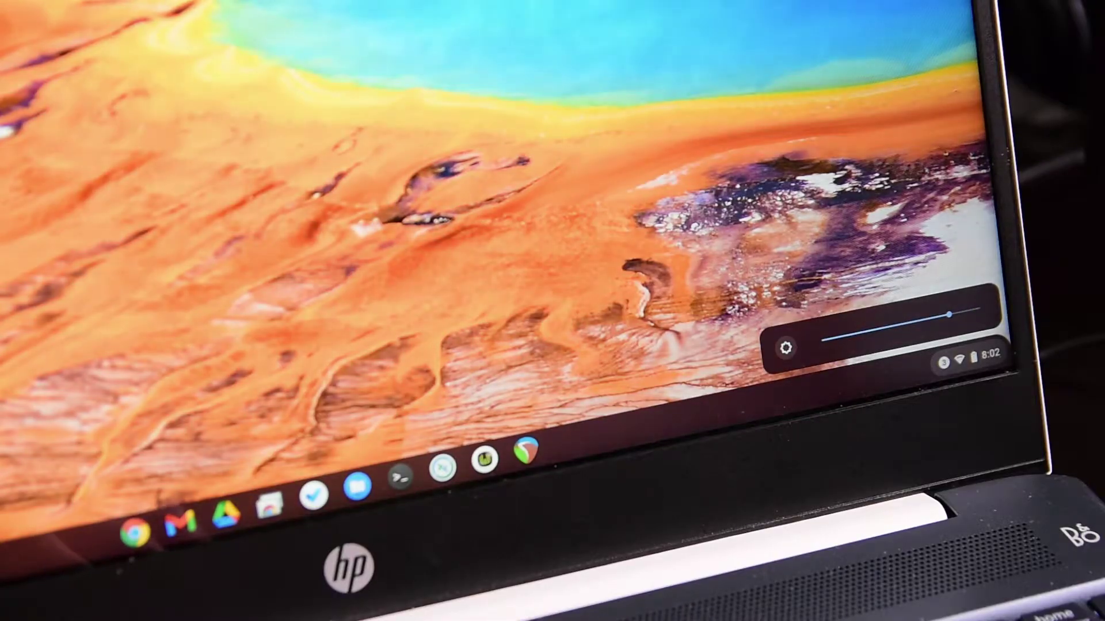
Dim the laptop screen to about a quarter brightness and bring up ClickMonitorDDC's quick menu
{"action": "key", "text": "XF86MonBrightnessDown"}
{"action": "key", "text": "XF86MonBrightnessDown"}
{"action": "key", "text": "XF86MonBrightnessDown"}
{"action": "key", "text": "XF86MonBrightnessDown"}
{"action": "key", "text": "XF86MonBrightnessDown"}
{"action": "key", "text": "XF86MonBrightnessDown"}
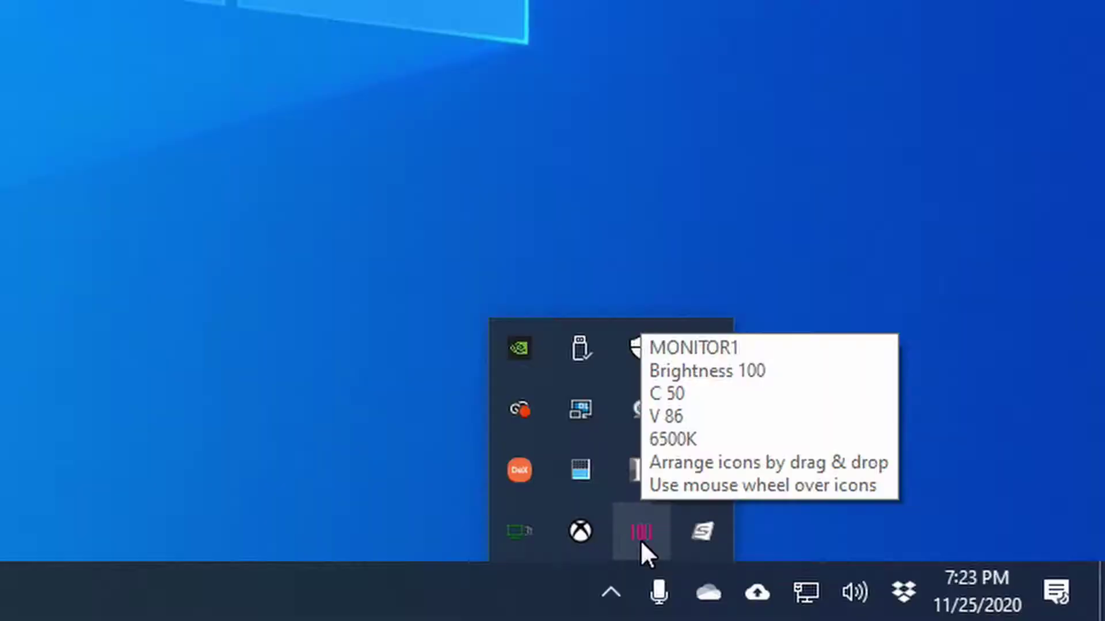
{"action": "right_click", "coordinate": [640, 540]}
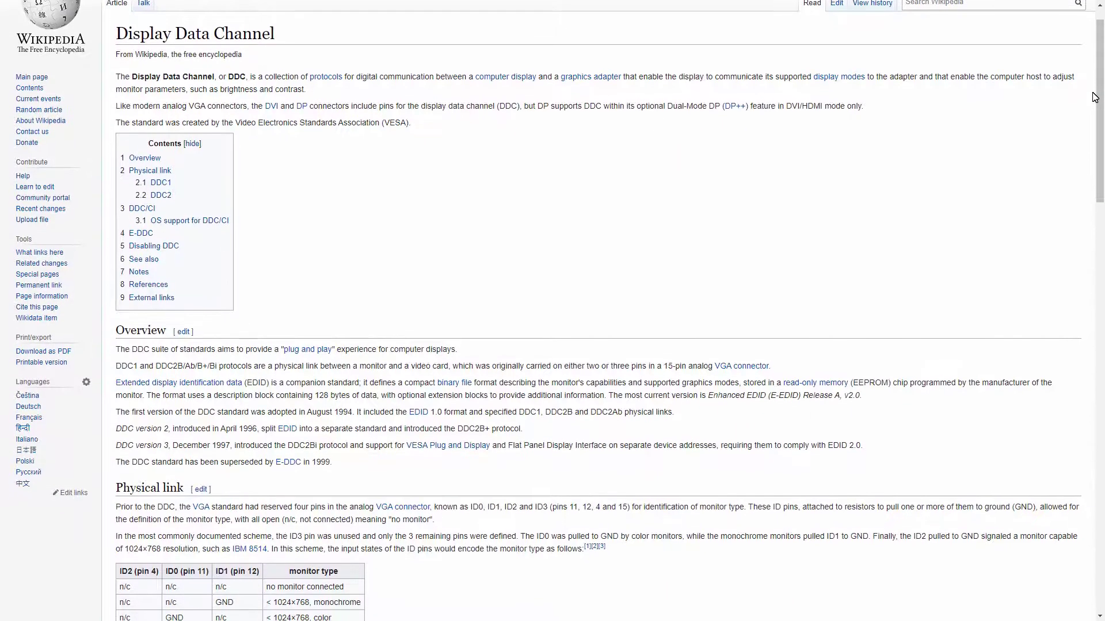
Scroll down the Display Data Channel article to its physical link section on DDC1 and DDC2
{"action": "scroll", "coordinate": [1094, 96], "scroll_direction": "down", "scroll_amount": 1}
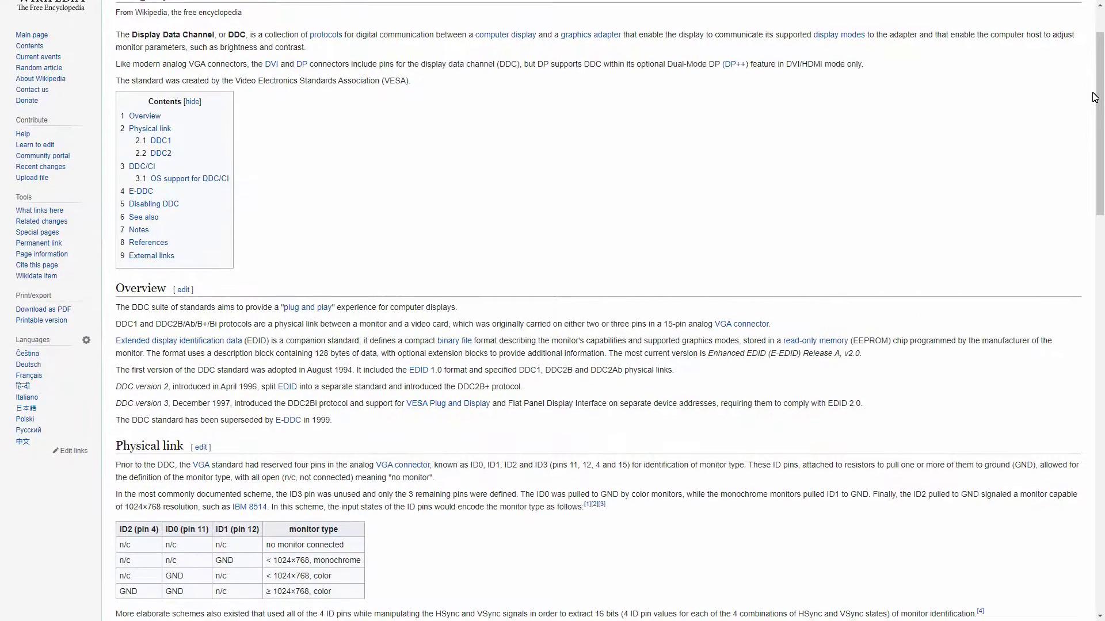
{"action": "scroll", "coordinate": [1094, 96], "scroll_direction": "down", "scroll_amount": 1}
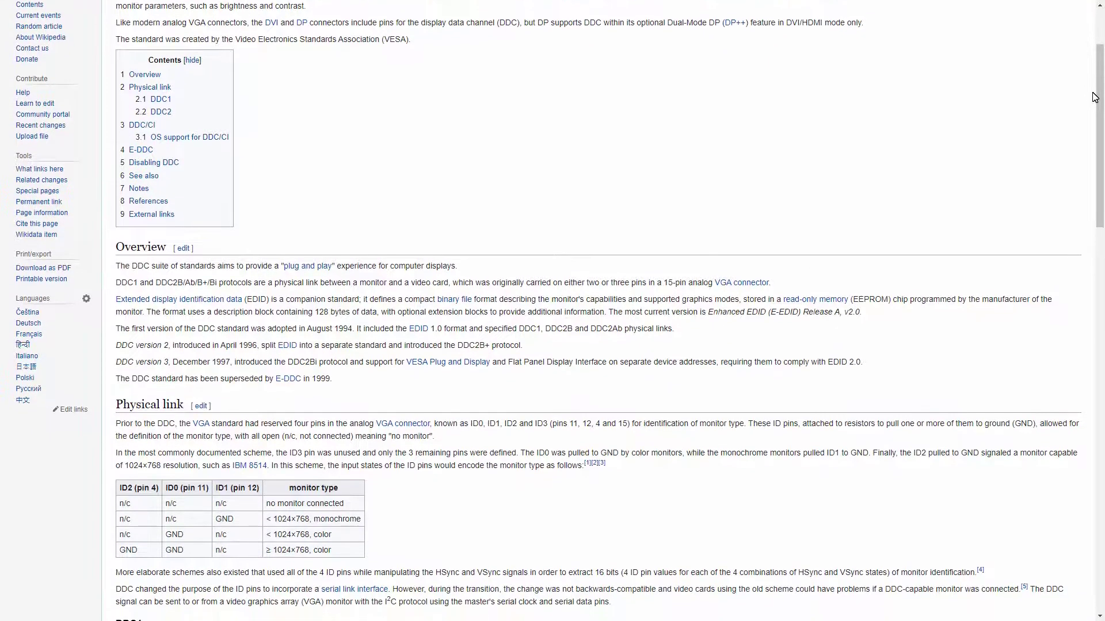
{"action": "scroll", "coordinate": [1094, 97], "scroll_direction": "down", "scroll_amount": 1}
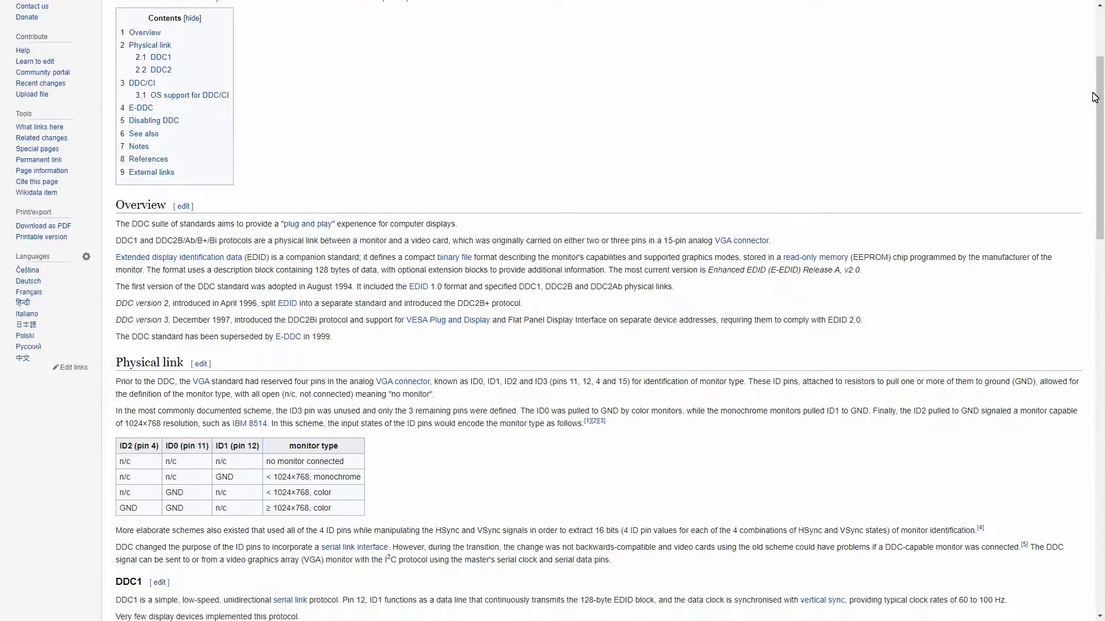
{"action": "scroll", "coordinate": [1094, 97], "scroll_direction": "down", "scroll_amount": 1}
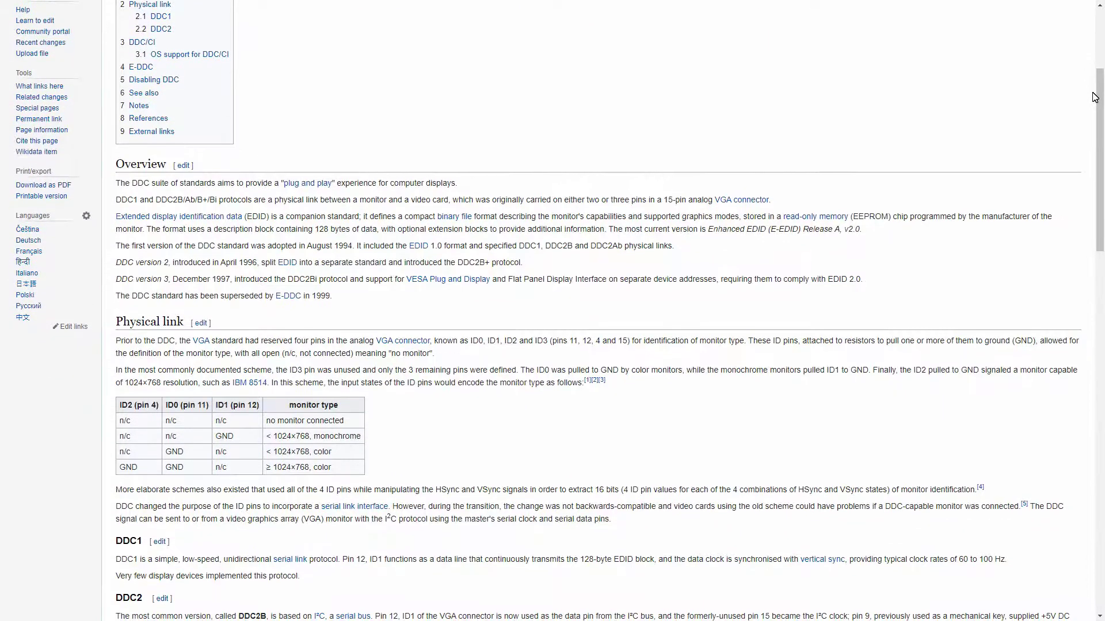
{"action": "scroll", "coordinate": [1094, 97], "scroll_direction": "down", "scroll_amount": 1}
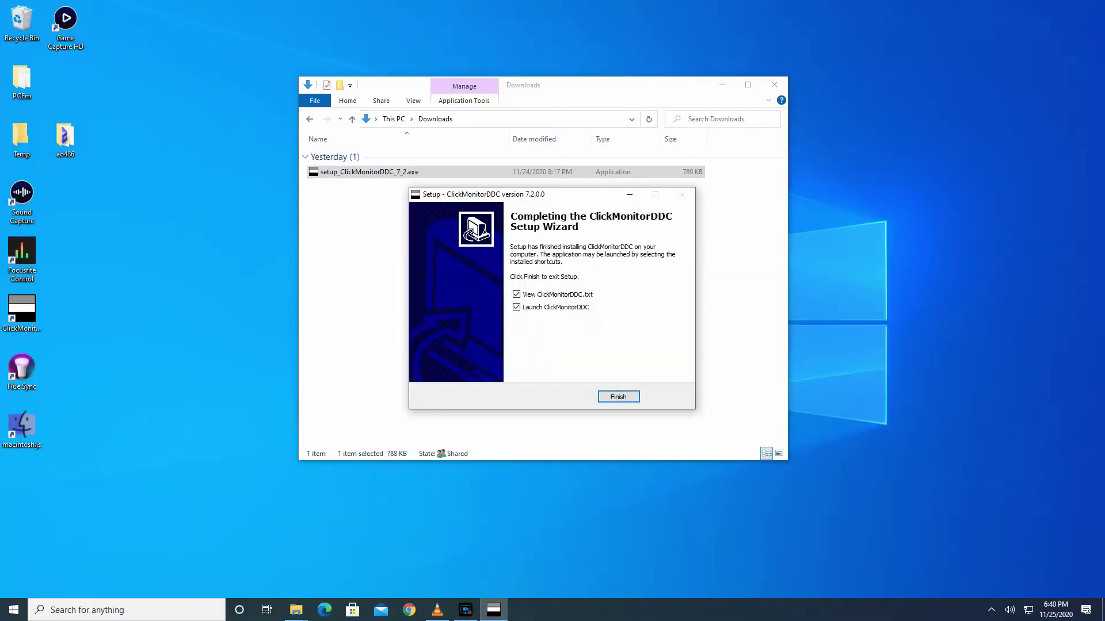
Finish the ClickMonitorDDC 7.2 setup, close its panel and minimize the Notepad readme
{"action": "left_click", "coordinate": [618, 397]}
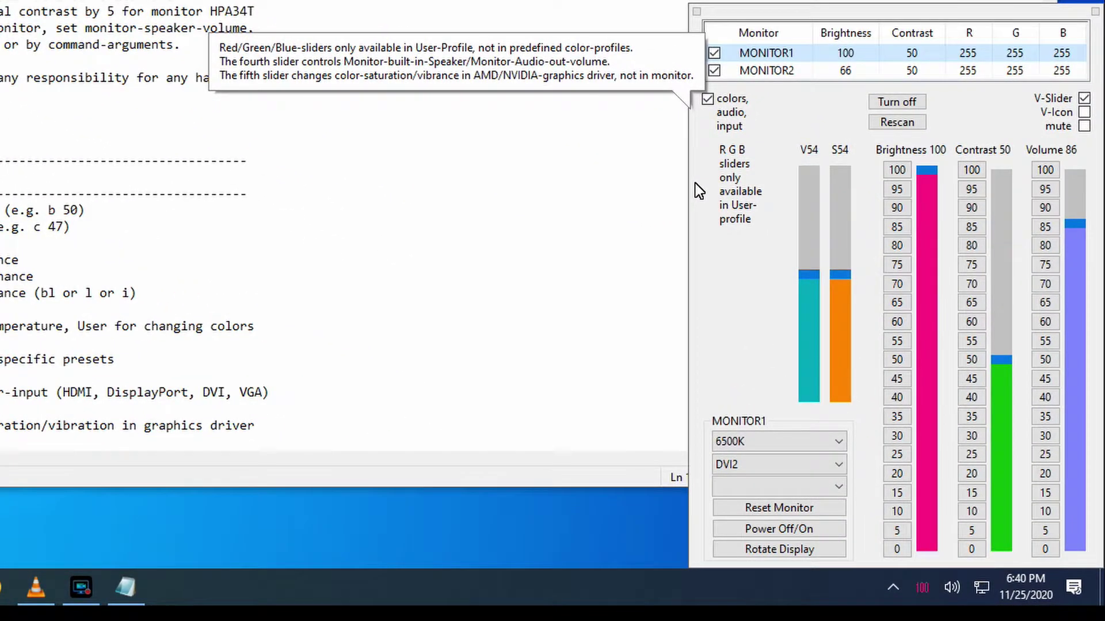
{"action": "left_click", "coordinate": [674, 185]}
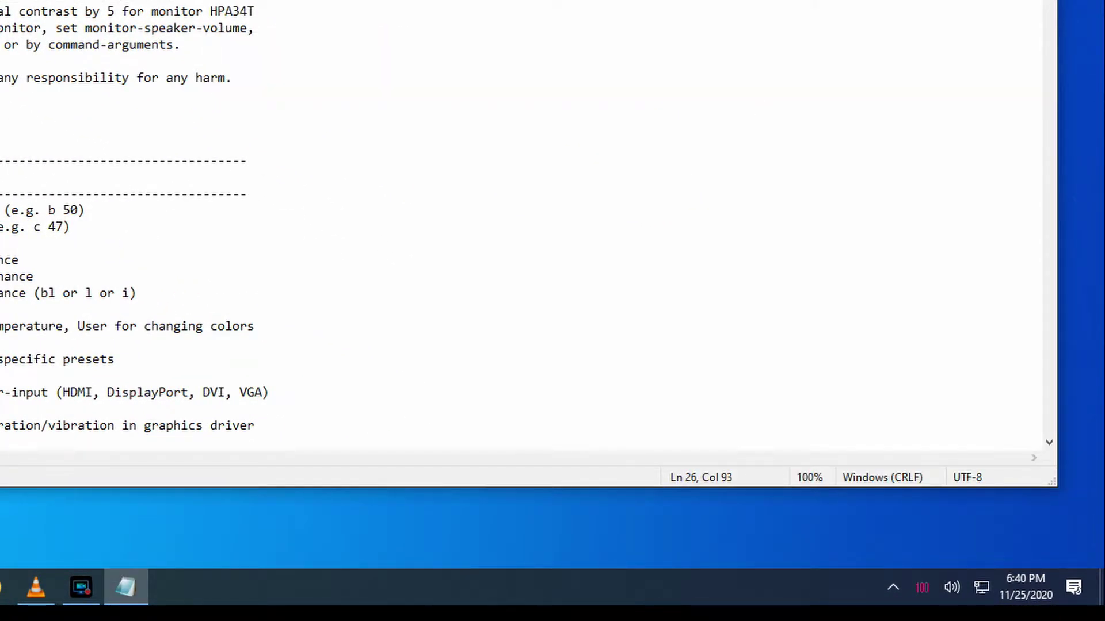
{"action": "key", "text": "super+Down"}
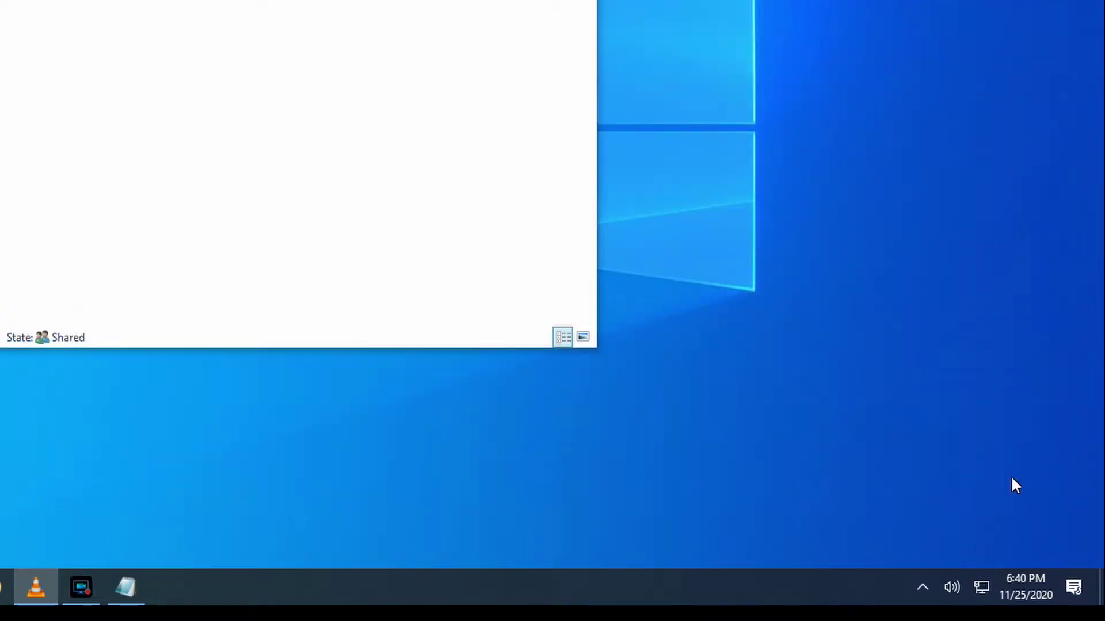
{"action": "left_click", "coordinate": [918, 593]}
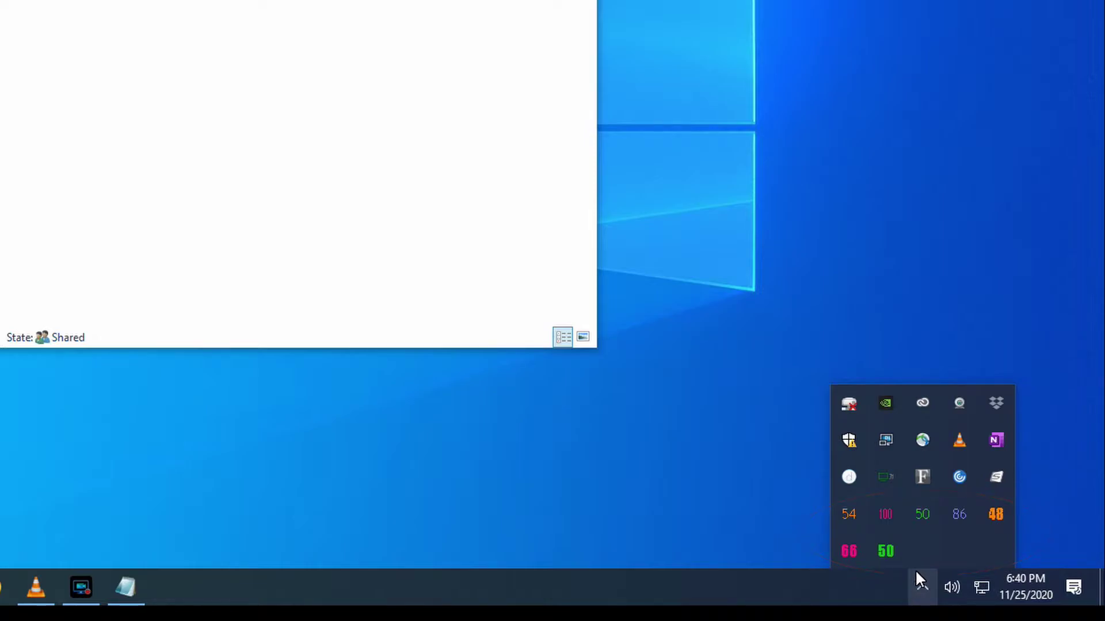
{"action": "mouse_move", "coordinate": [849, 550]}
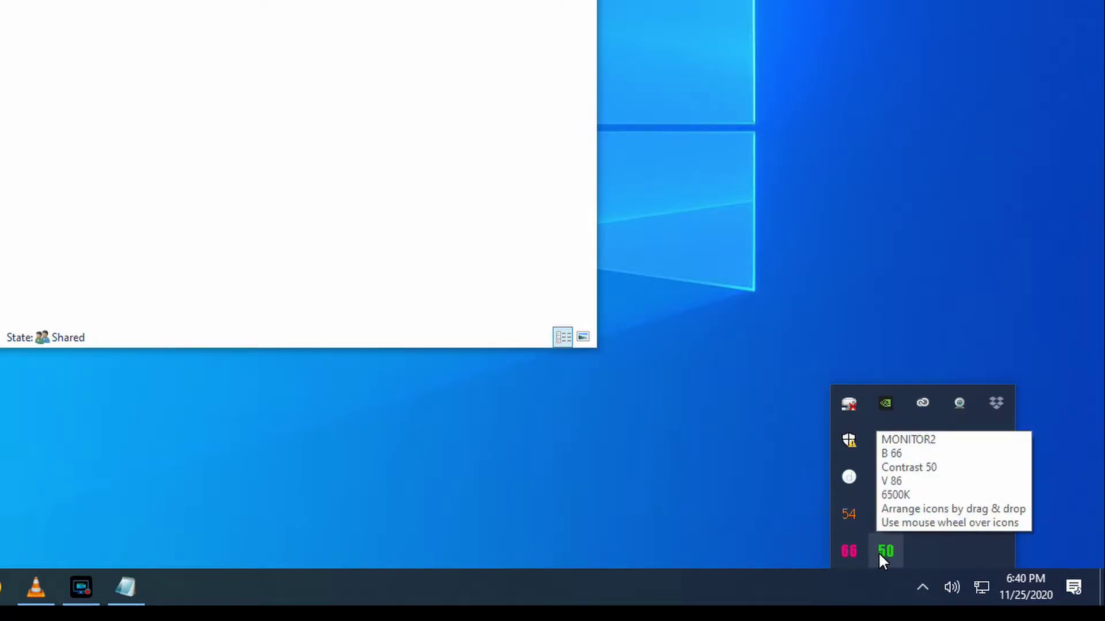
{"action": "mouse_move", "coordinate": [850, 526]}
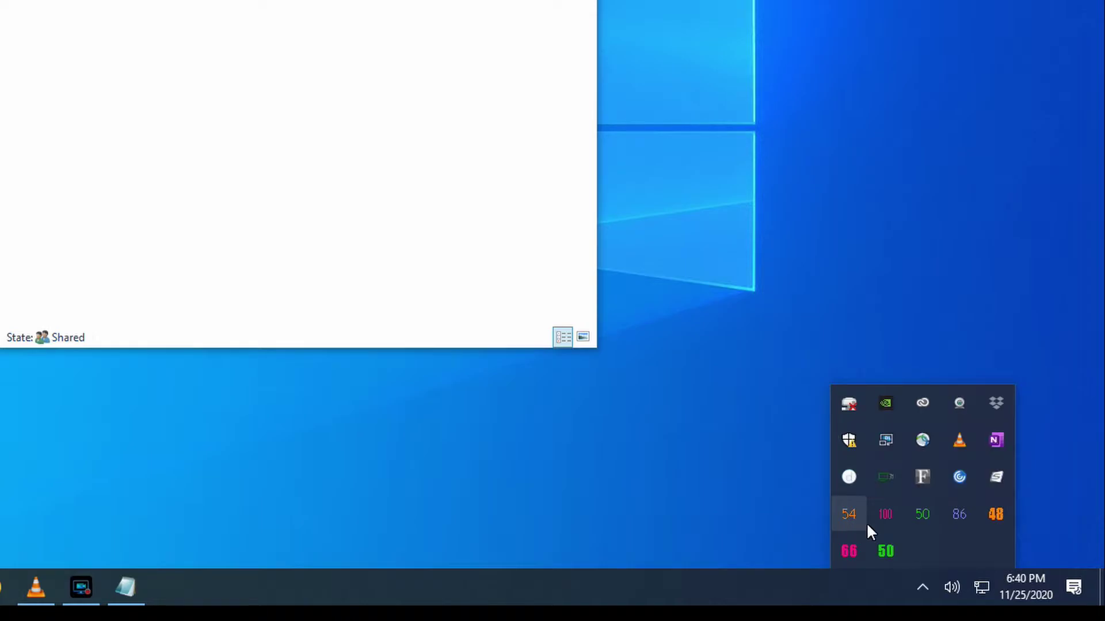
{"action": "mouse_move", "coordinate": [961, 525]}
{"action": "left_click", "coordinate": [879, 577]}
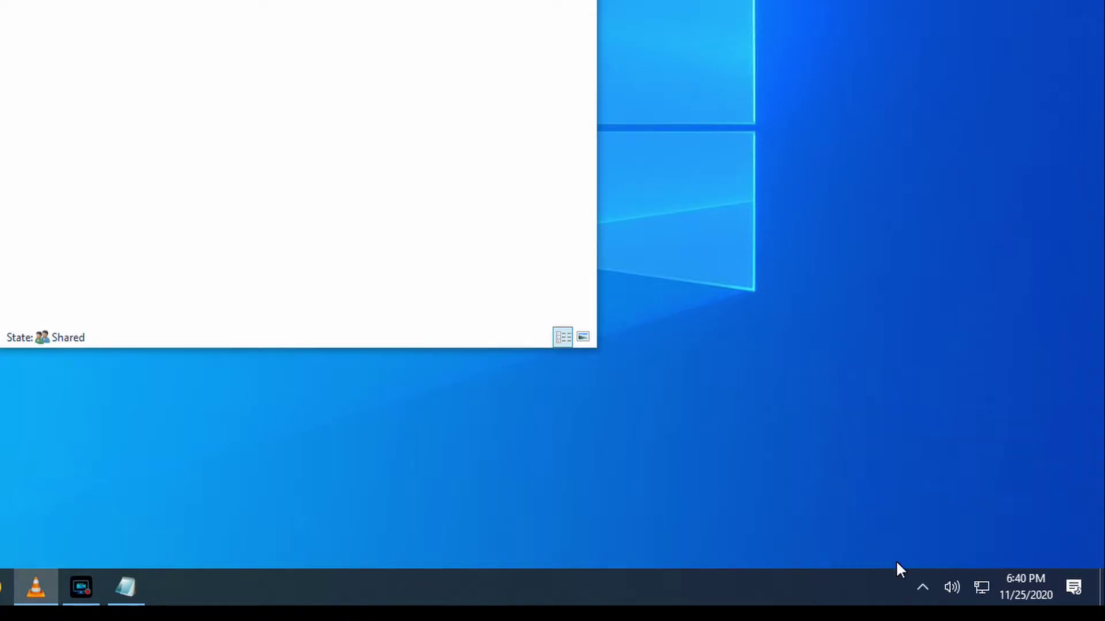
{"action": "left_click", "coordinate": [921, 592]}
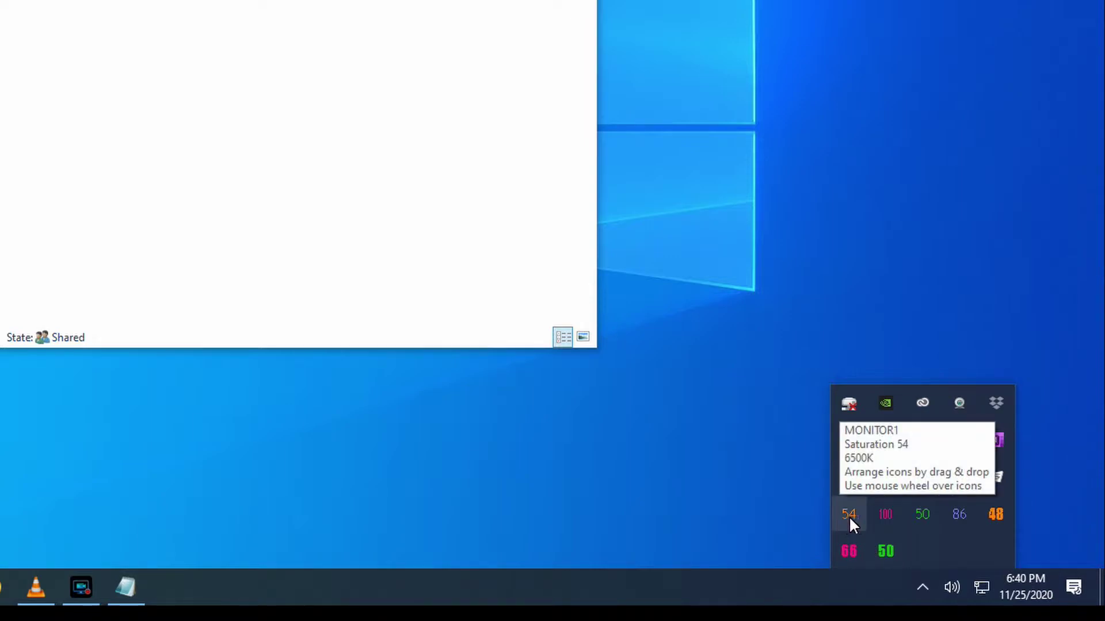
{"action": "mouse_move", "coordinate": [887, 514]}
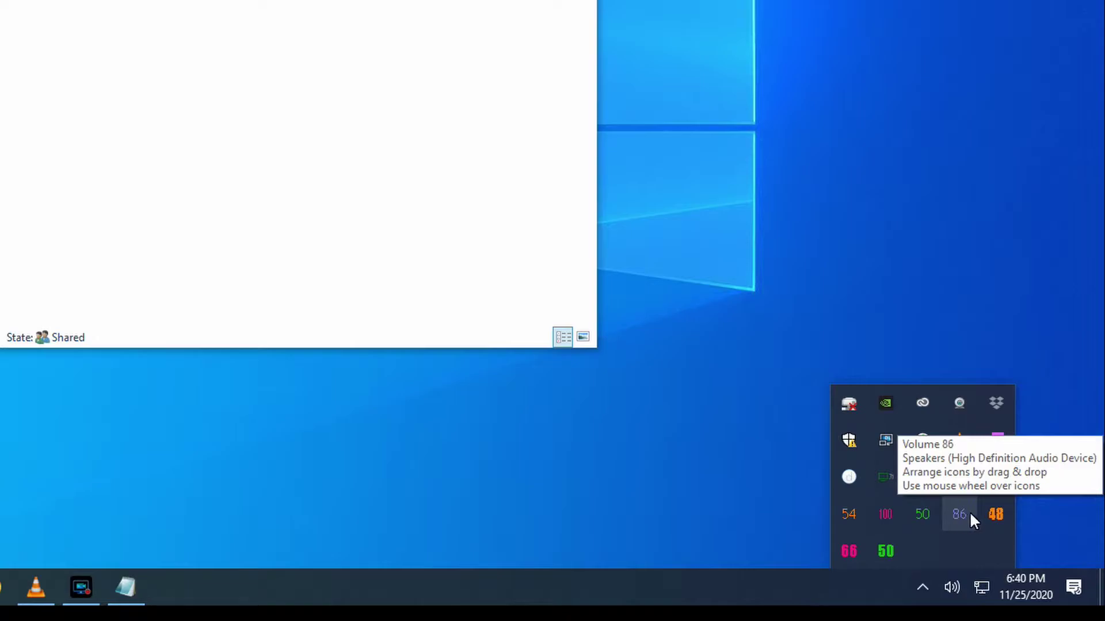
{"action": "mouse_move", "coordinate": [995, 512]}
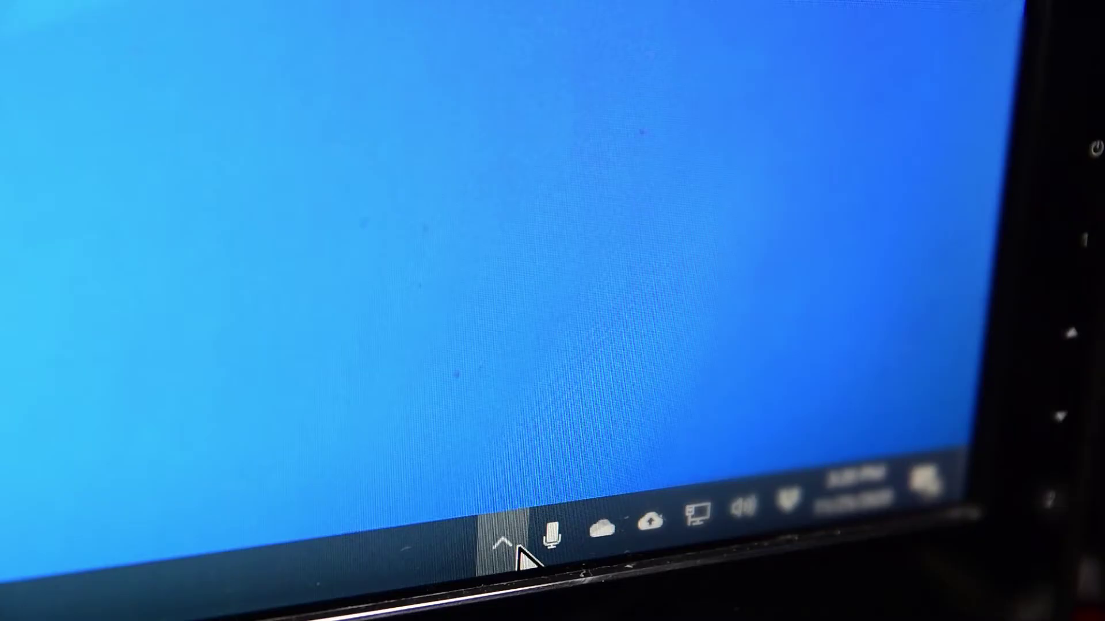
From the tray readouts, return the first monitor's brightness and contrast to 100, then open the brightness panel
{"action": "left_click", "coordinate": [506, 541]}
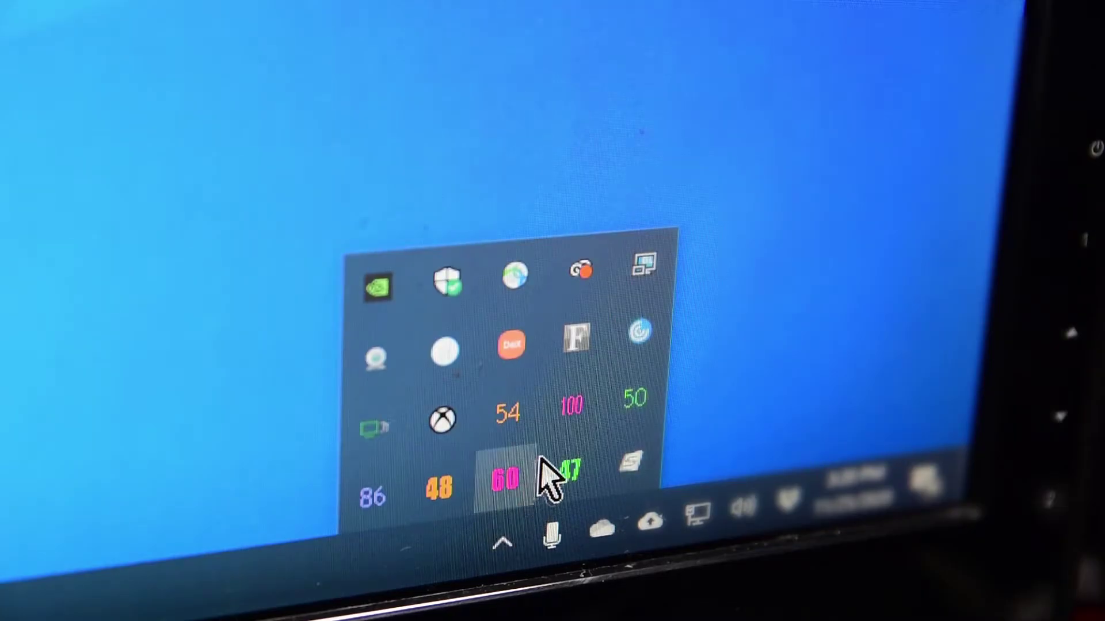
{"action": "mouse_move", "coordinate": [567, 431]}
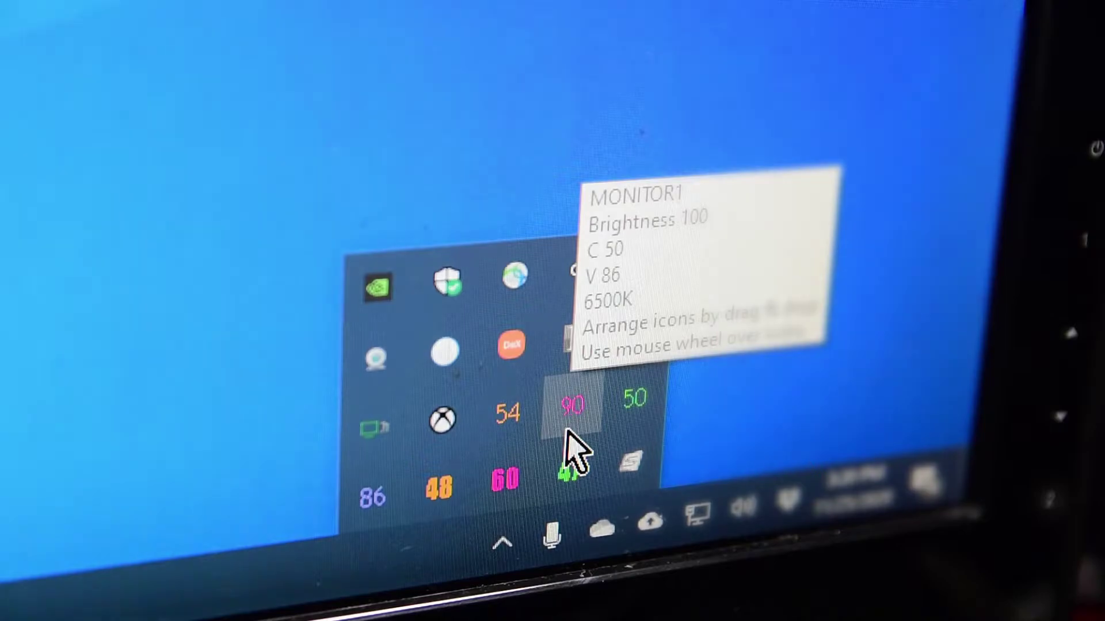
{"action": "scroll", "coordinate": [566, 431], "scroll_direction": "down", "scroll_amount": 1}
{"action": "scroll", "coordinate": [566, 432], "scroll_direction": "down", "scroll_amount": 2}
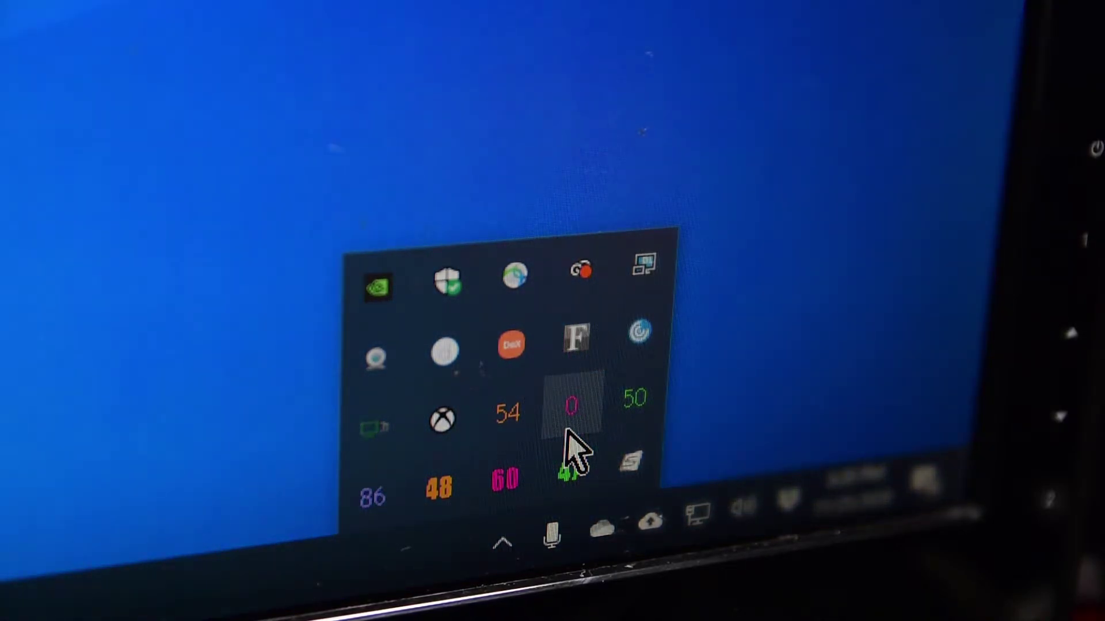
{"action": "left_click", "coordinate": [566, 430]}
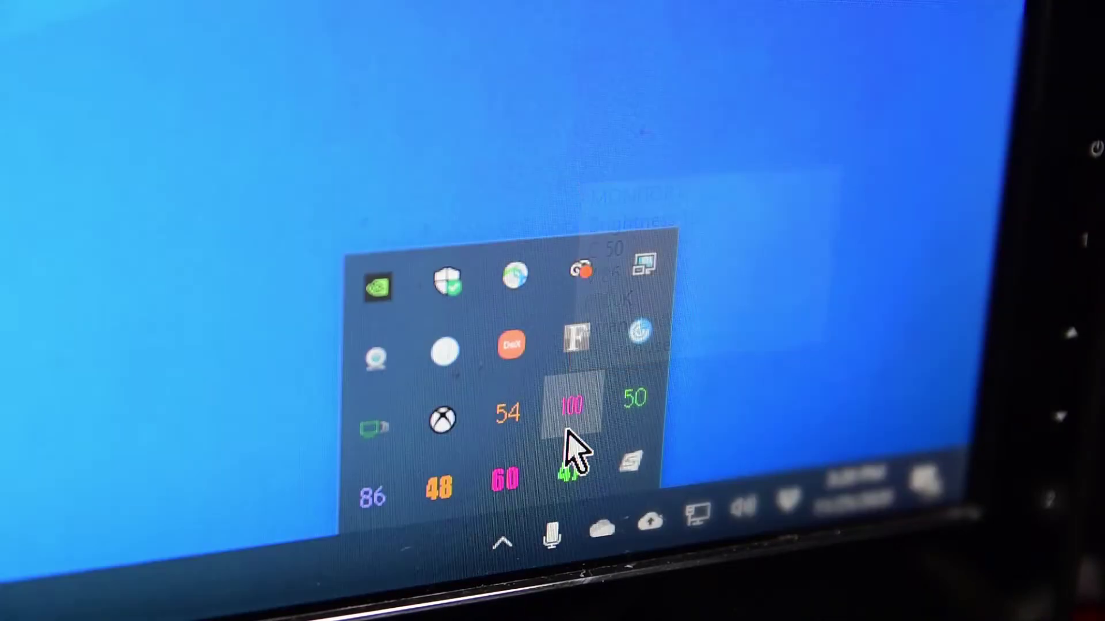
{"action": "left_click", "coordinate": [648, 393]}
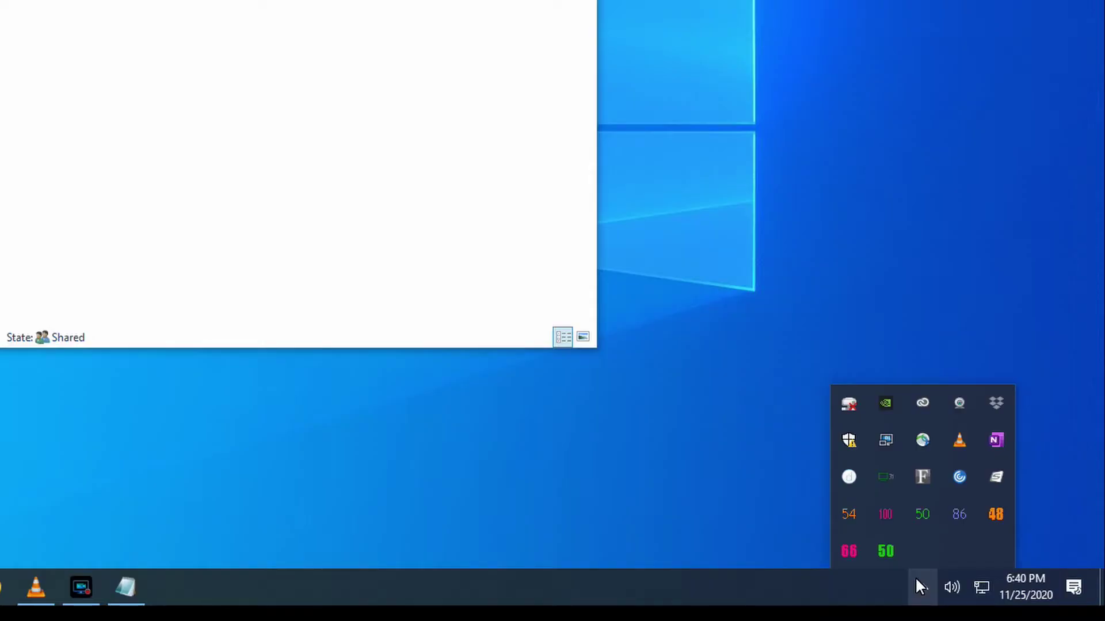
{"action": "left_click", "coordinate": [891, 518]}
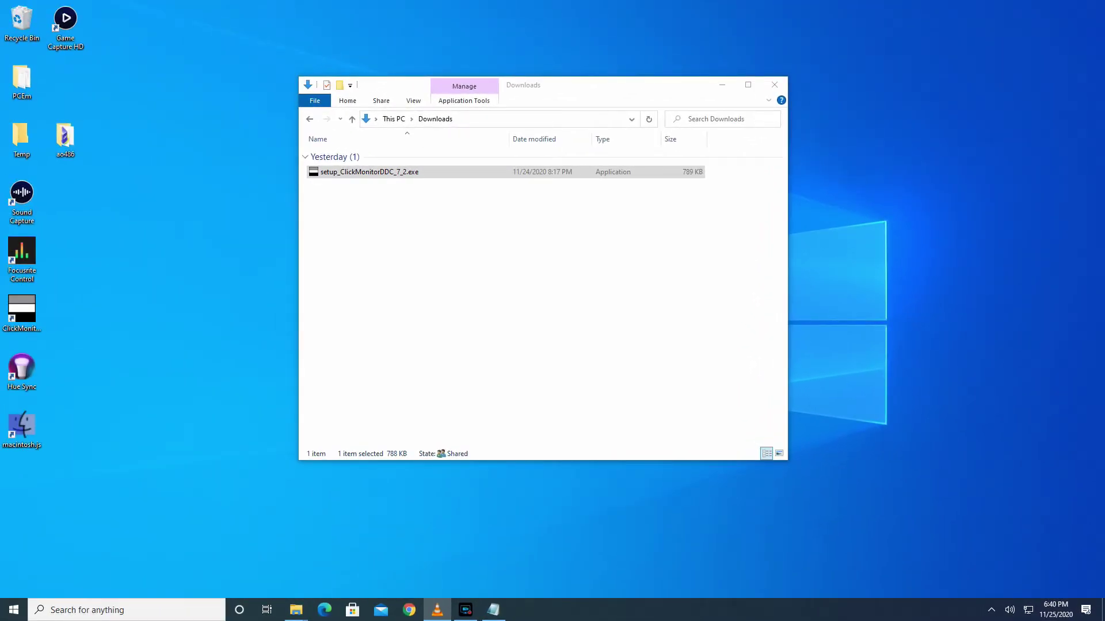
Turn off saturation, second-monitor contrast and brightness, and Default-Volume-Icon tray icons, then apply
{"action": "left_click", "coordinate": [991, 610]}
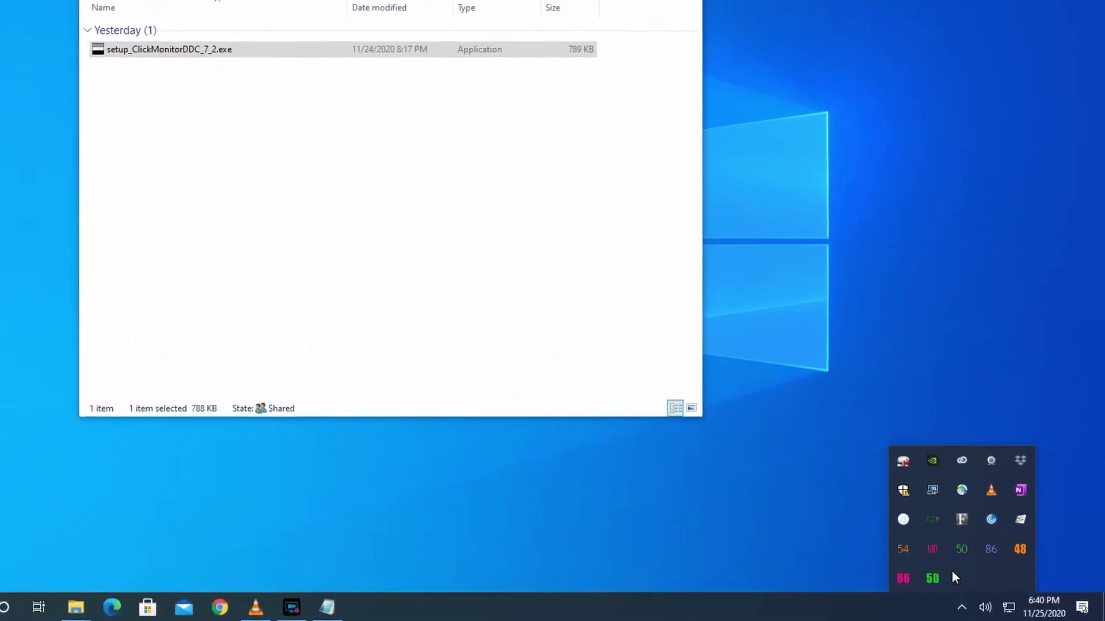
{"action": "right_click", "coordinate": [934, 552]}
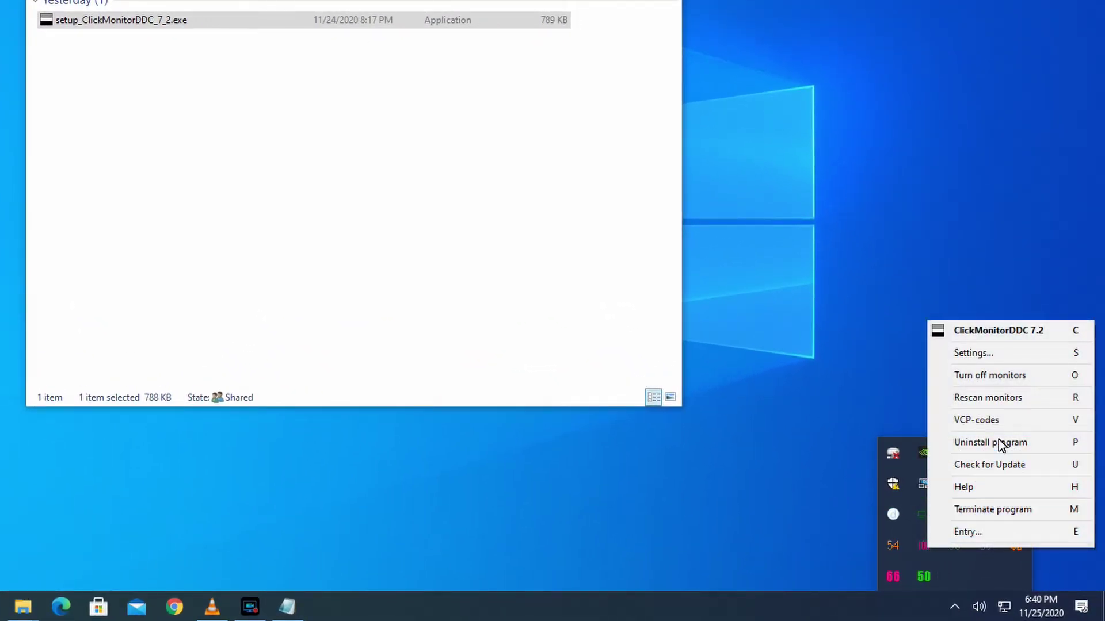
{"action": "left_click", "coordinate": [1005, 355]}
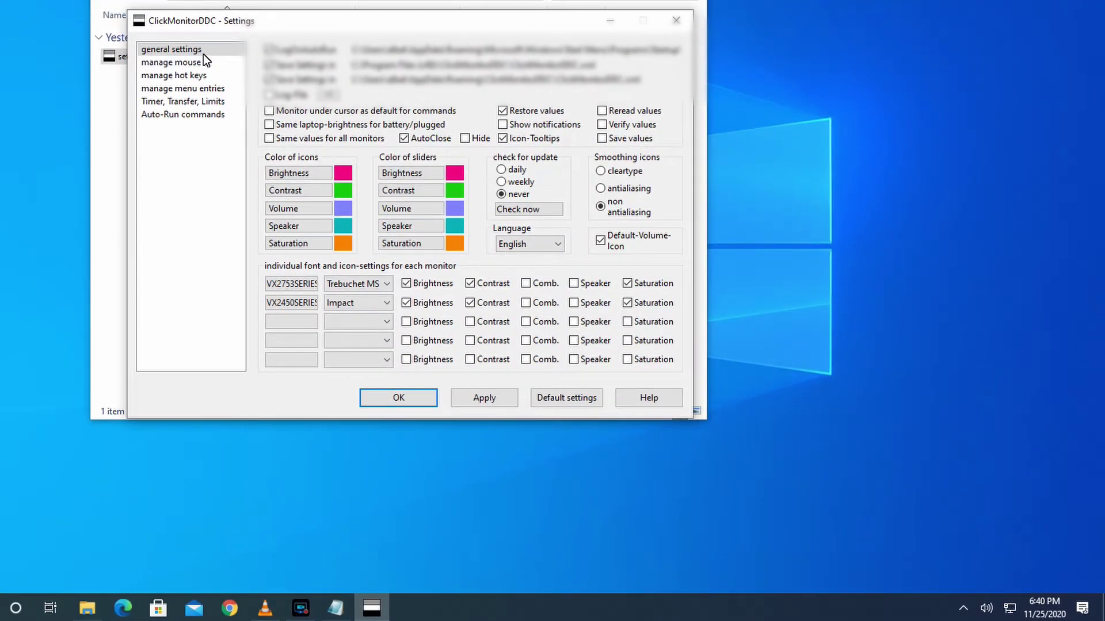
{"action": "left_click", "coordinate": [627, 284]}
{"action": "left_click", "coordinate": [627, 302]}
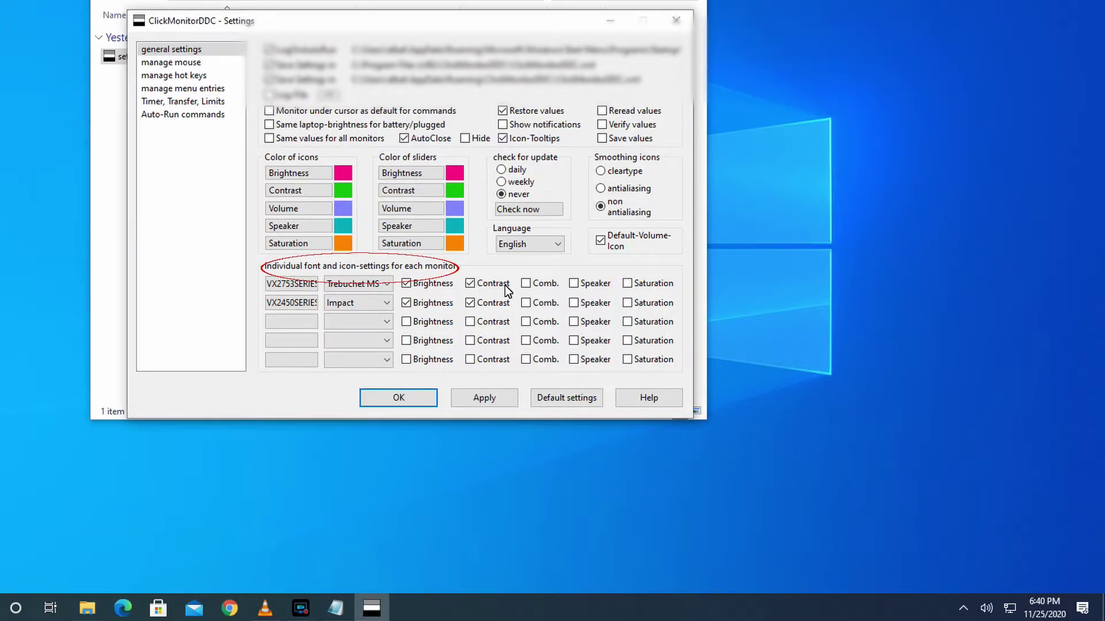
{"action": "left_click", "coordinate": [470, 302]}
{"action": "left_click", "coordinate": [406, 304]}
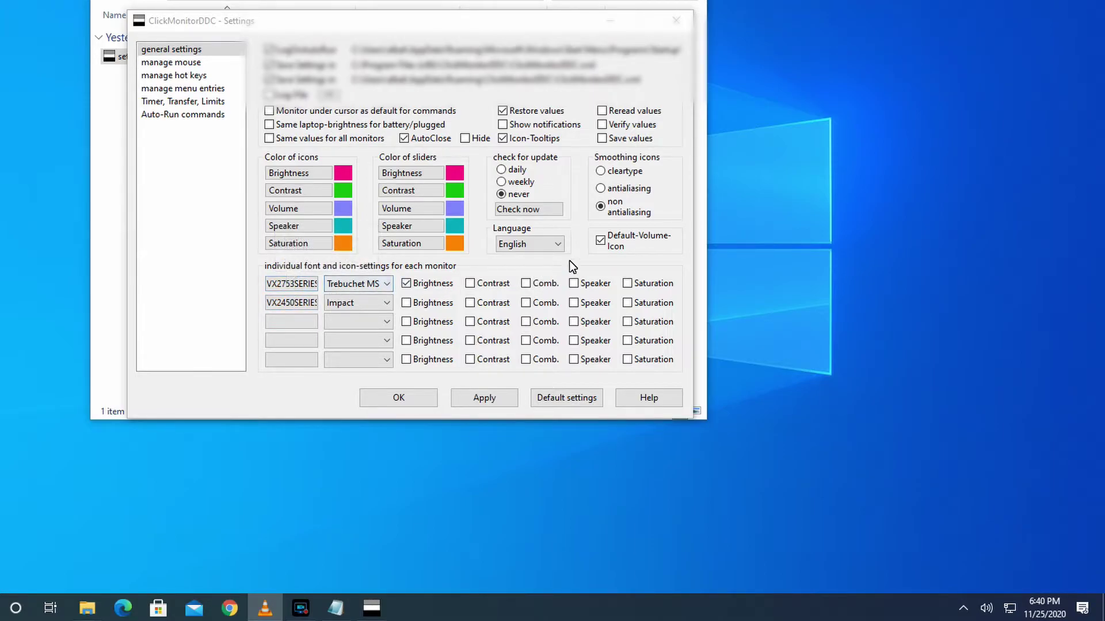
{"action": "left_click", "coordinate": [600, 241]}
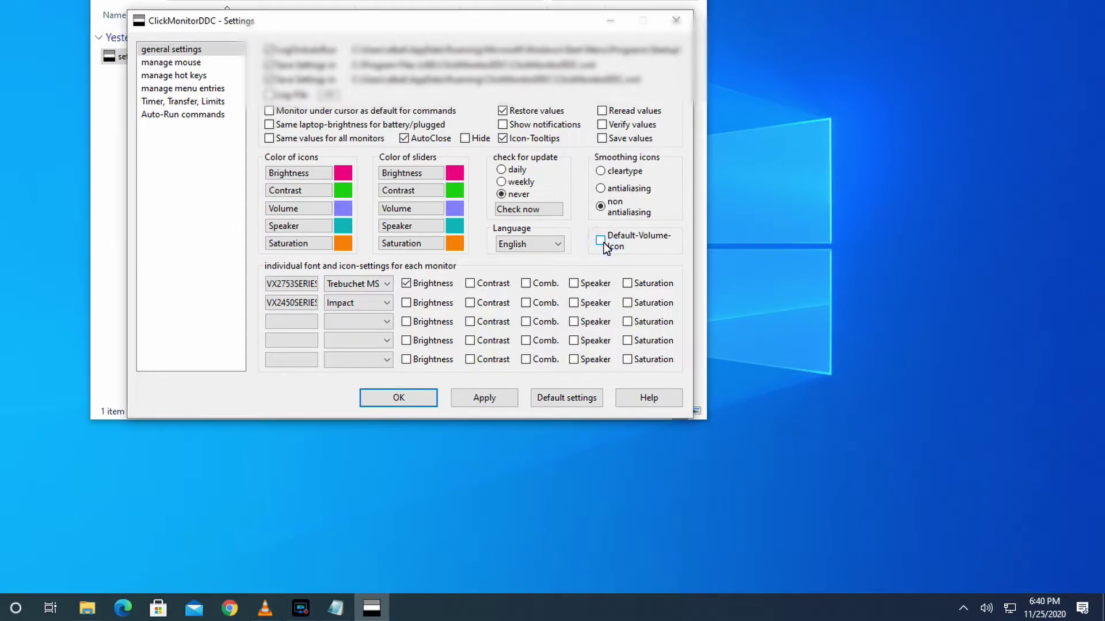
{"action": "left_click", "coordinate": [483, 398]}
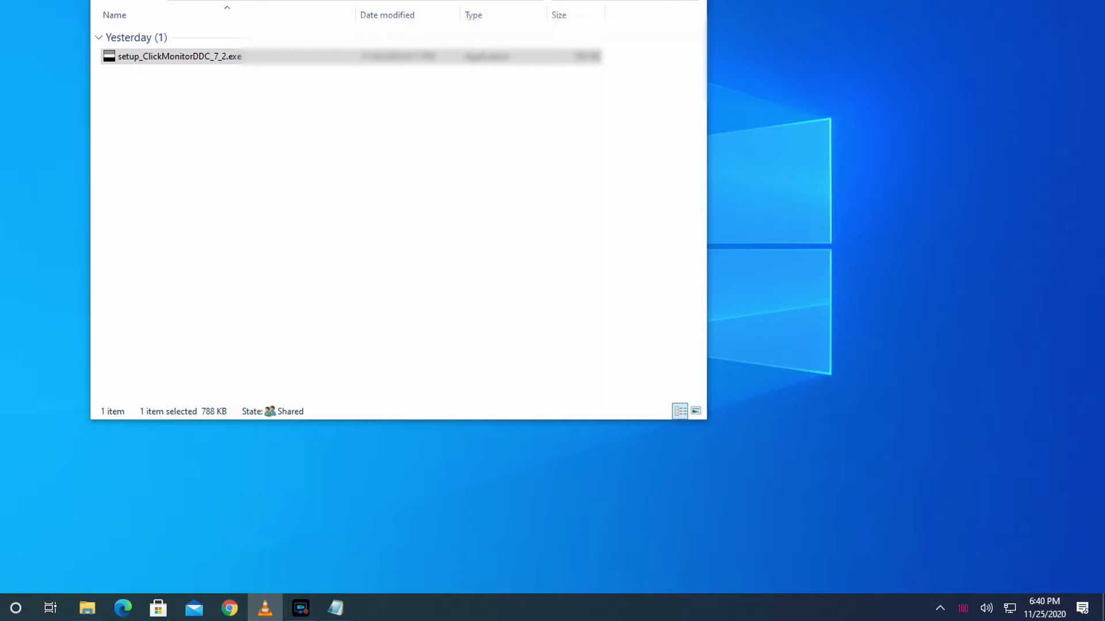
Move the brightness readout icon into the hidden tray icons area
{"action": "left_click", "coordinate": [935, 608]}
{"action": "left_click_drag", "start_coordinate": [962, 608], "coordinate": [1012, 583]}
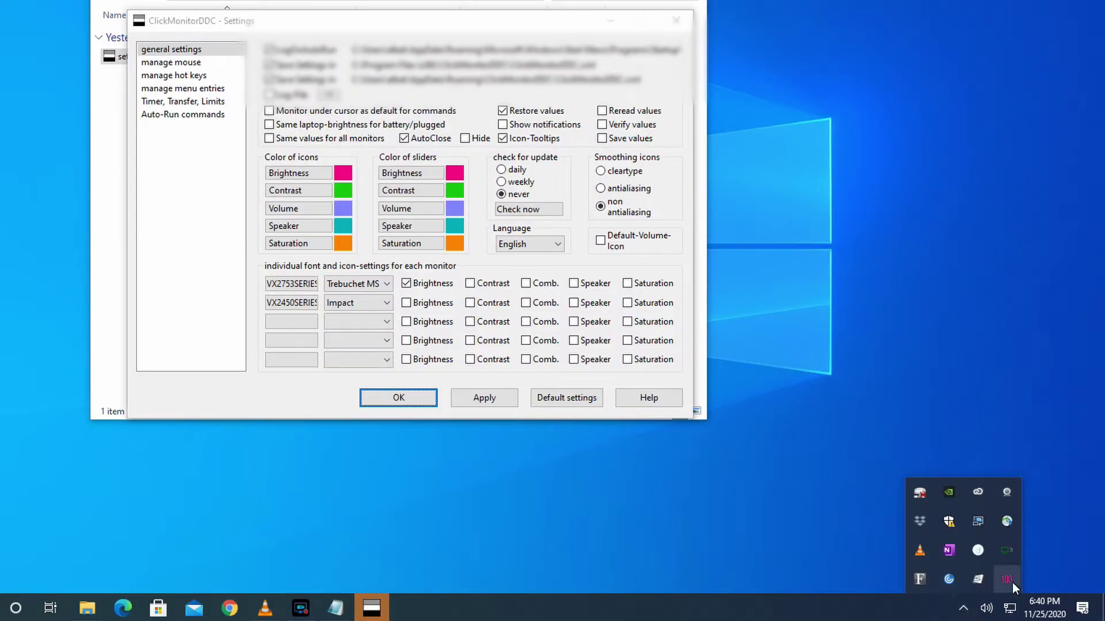
{"action": "mouse_move", "coordinate": [1011, 581]}
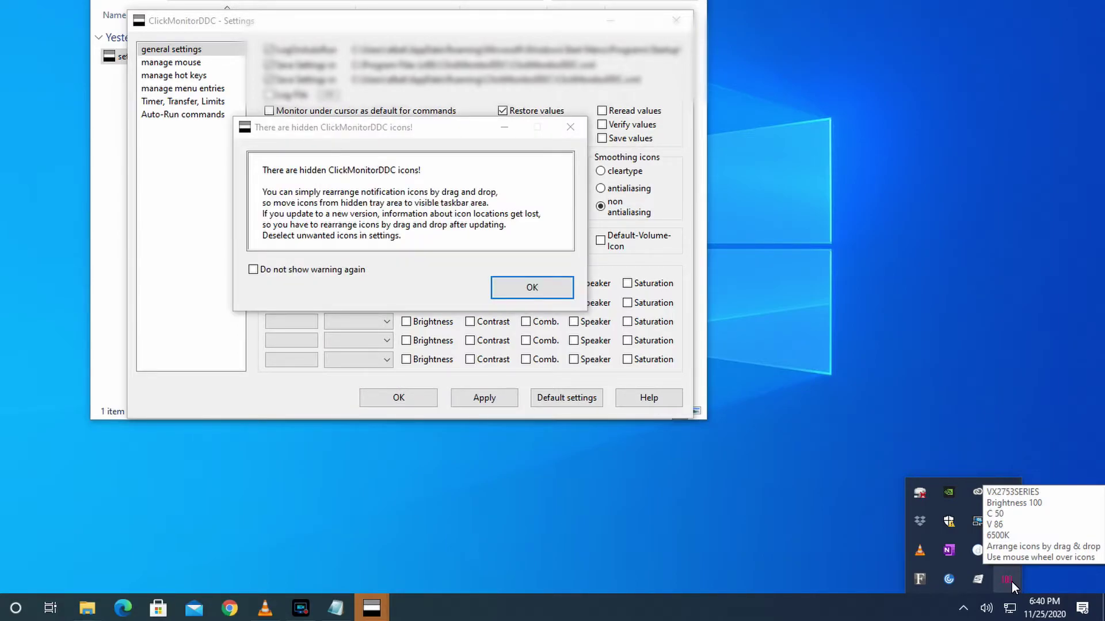
{"action": "scroll", "coordinate": [1011, 581], "scroll_direction": "down", "scroll_amount": 5}
{"action": "scroll", "coordinate": [1012, 581], "scroll_direction": "down", "scroll_amount": 3}
{"action": "scroll", "coordinate": [1011, 582], "scroll_direction": "up", "scroll_amount": 6}
{"action": "scroll", "coordinate": [1011, 582], "scroll_direction": "up", "scroll_amount": 1}
Try the first monitor's brightness at 60, 35, 15 and 55, ending back at 100
{"action": "left_click", "coordinate": [1013, 578]}
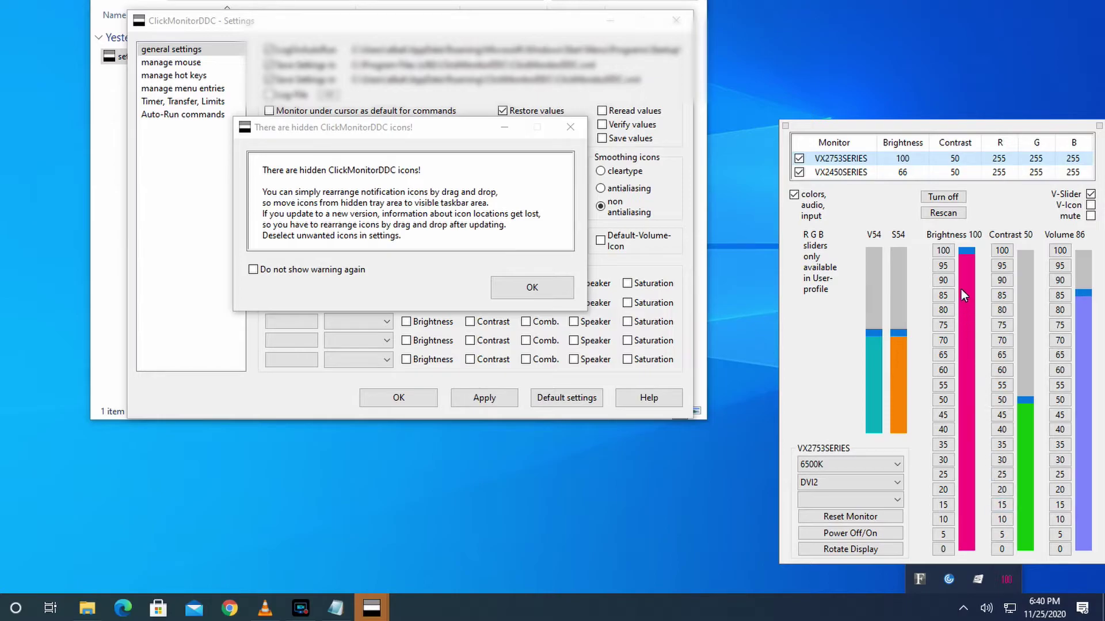
{"action": "left_click", "coordinate": [965, 251]}
{"action": "scroll", "coordinate": [964, 250], "scroll_direction": "down", "scroll_amount": 10}
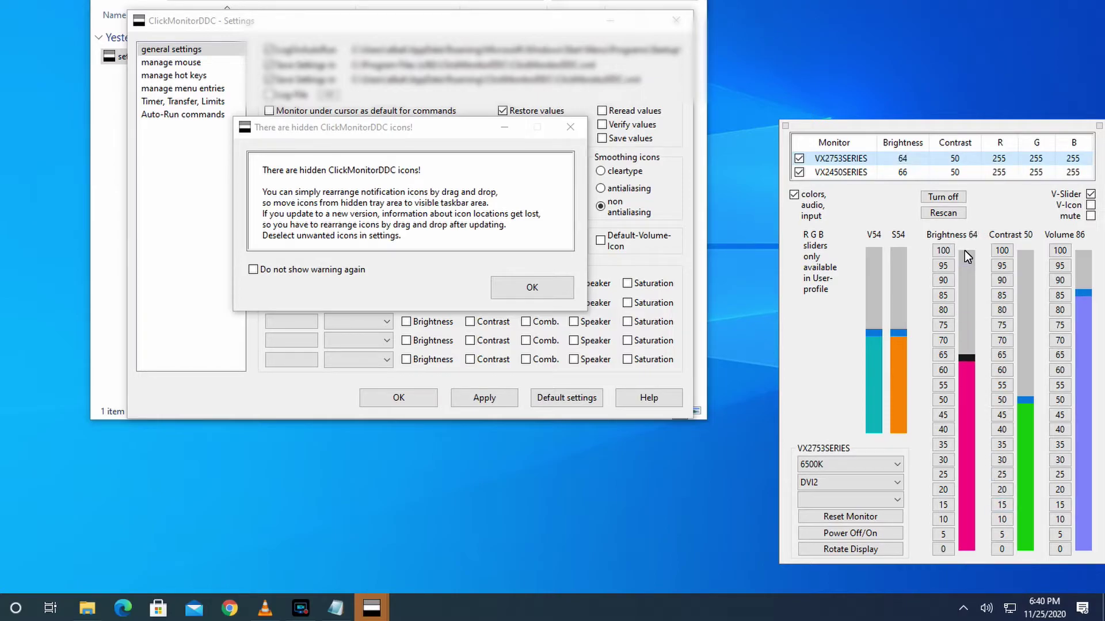
{"action": "scroll", "coordinate": [964, 250], "scroll_direction": "up", "scroll_amount": 10}
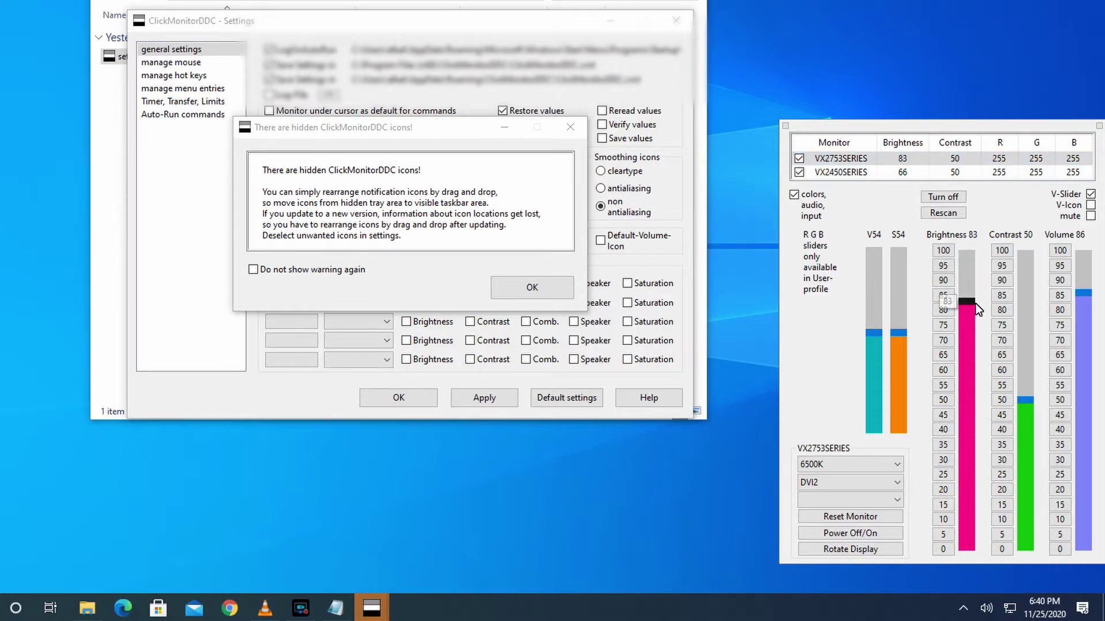
{"action": "left_click", "coordinate": [943, 370]}
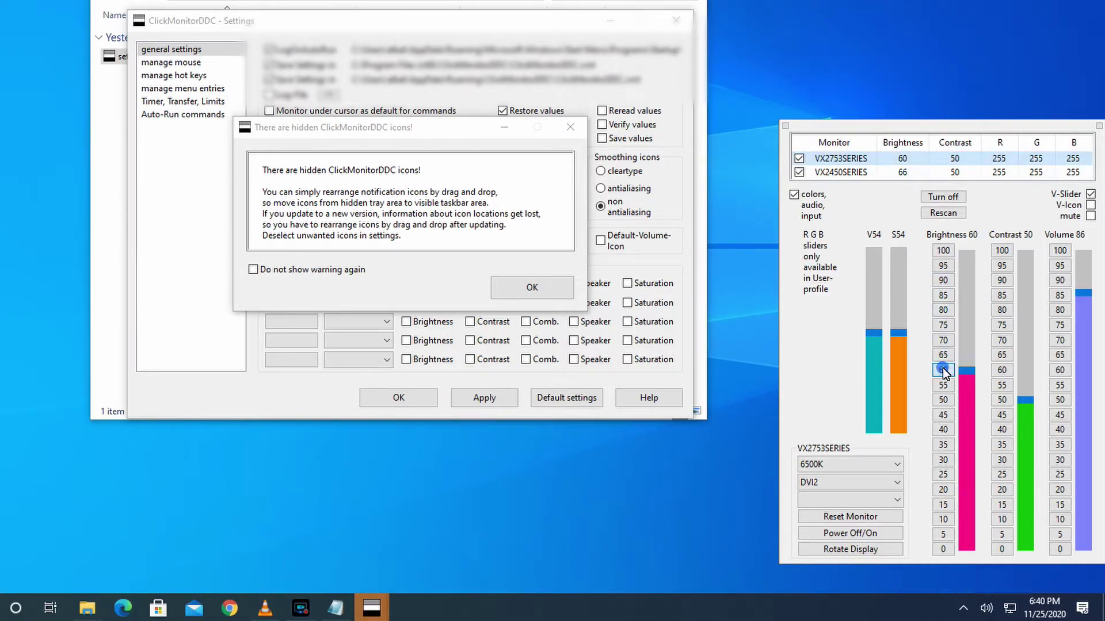
{"action": "left_click", "coordinate": [942, 445]}
{"action": "left_click", "coordinate": [942, 504]}
{"action": "left_click", "coordinate": [942, 384]}
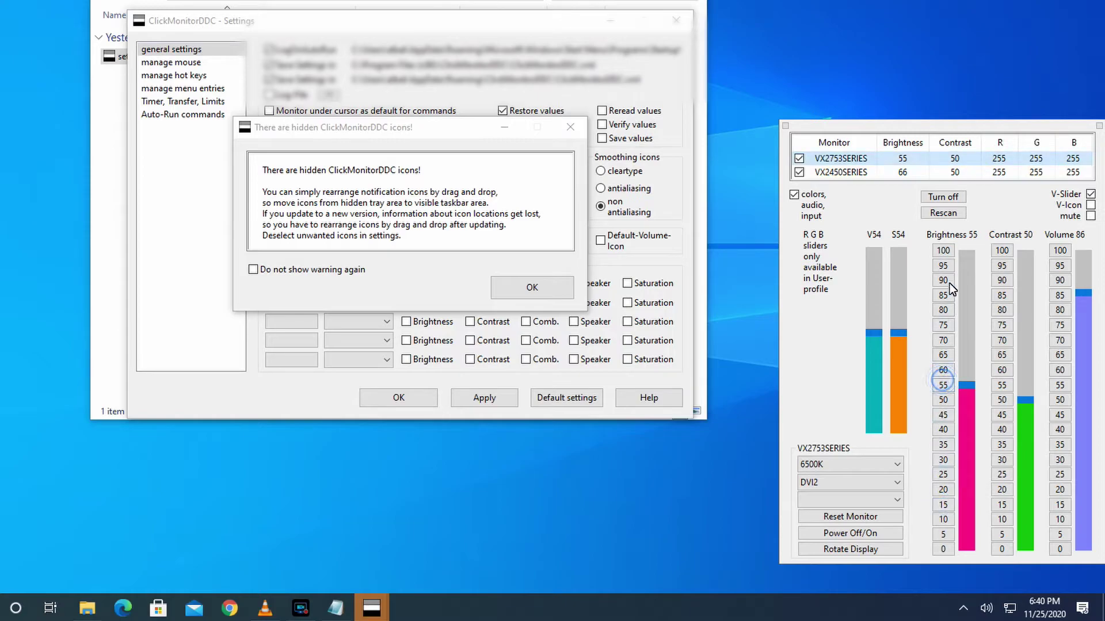
{"action": "left_click", "coordinate": [942, 250]}
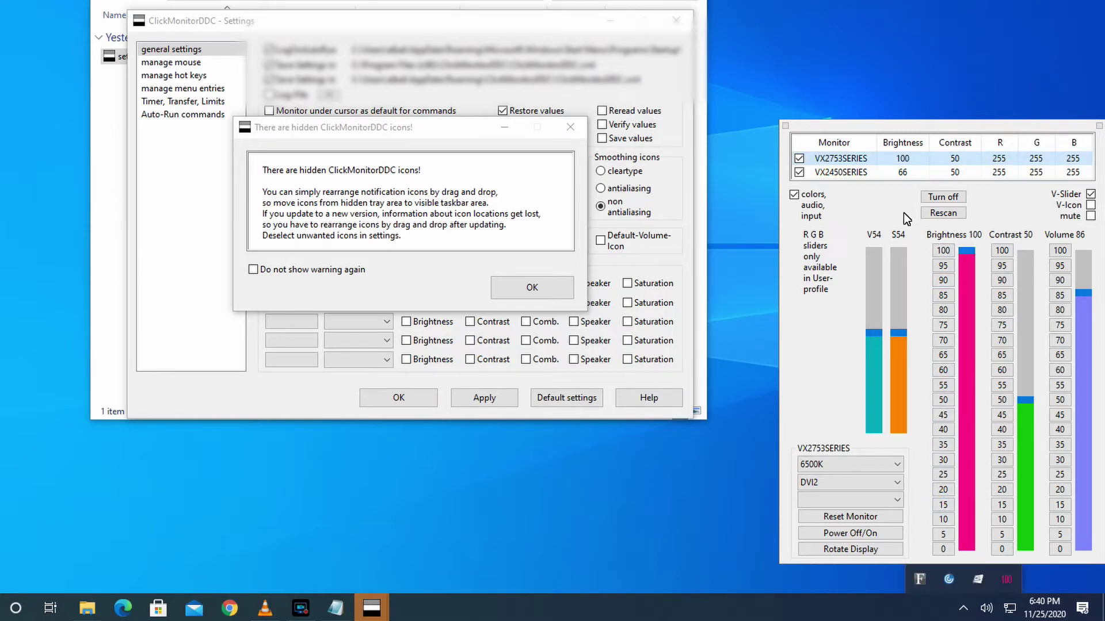
Select VX2450SERIES and raise its brightness slider from 66 to 93
{"action": "left_click", "coordinate": [836, 174]}
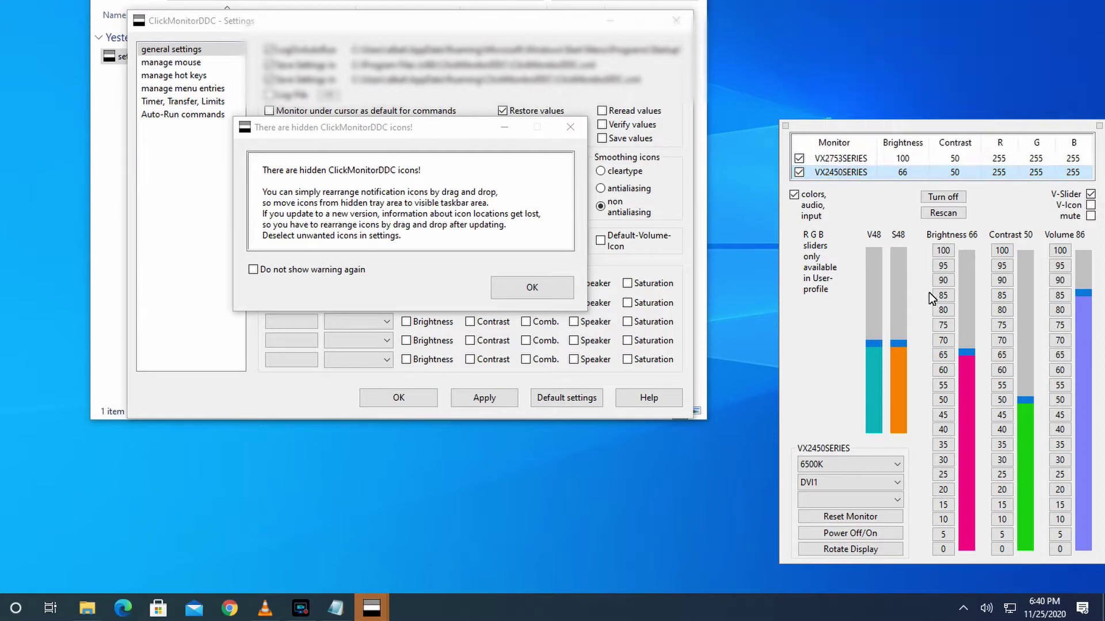
{"action": "mouse_move", "coordinate": [965, 355]}
{"action": "left_mouse_down"}
{"action": "mouse_move", "coordinate": [973, 253]}
{"action": "mouse_move", "coordinate": [969, 503]}
{"action": "mouse_move", "coordinate": [974, 374]}
{"action": "left_mouse_up"}
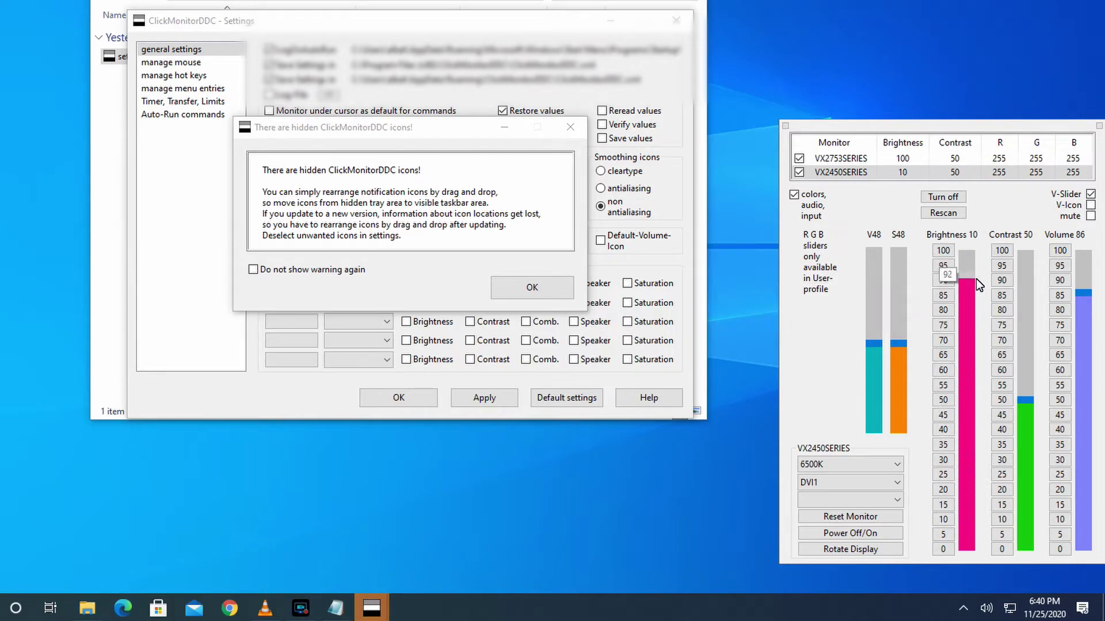
{"action": "left_click_drag", "start_coordinate": [976, 279], "coordinate": [972, 253]}
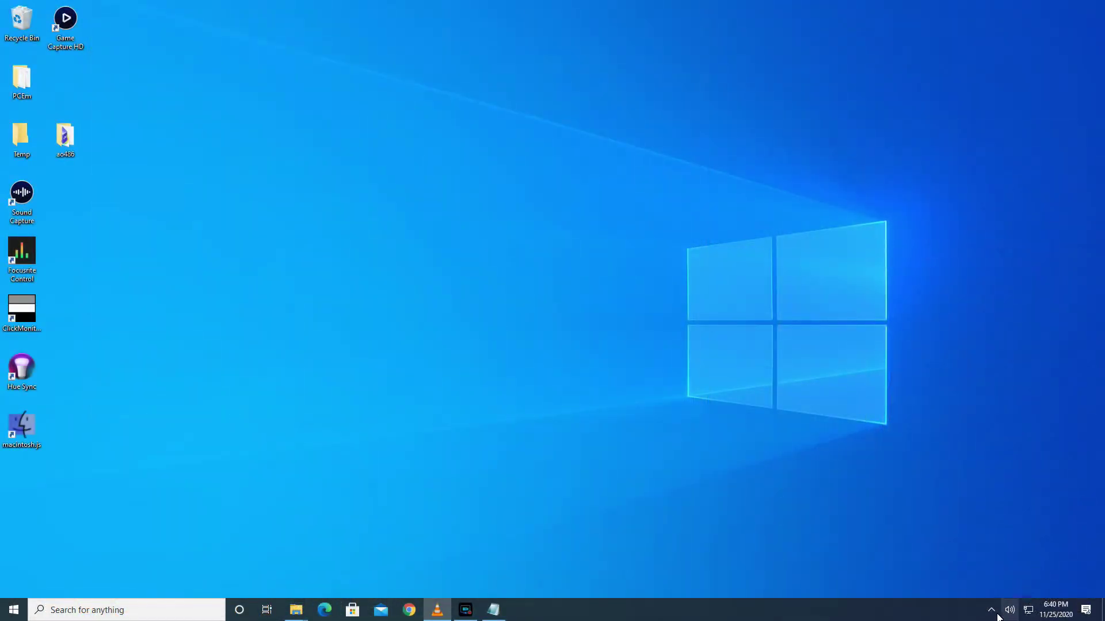
Assign Ctrl + Alt + Up as the first hot key combination and go back to general settings
{"action": "left_click", "coordinate": [992, 611]}
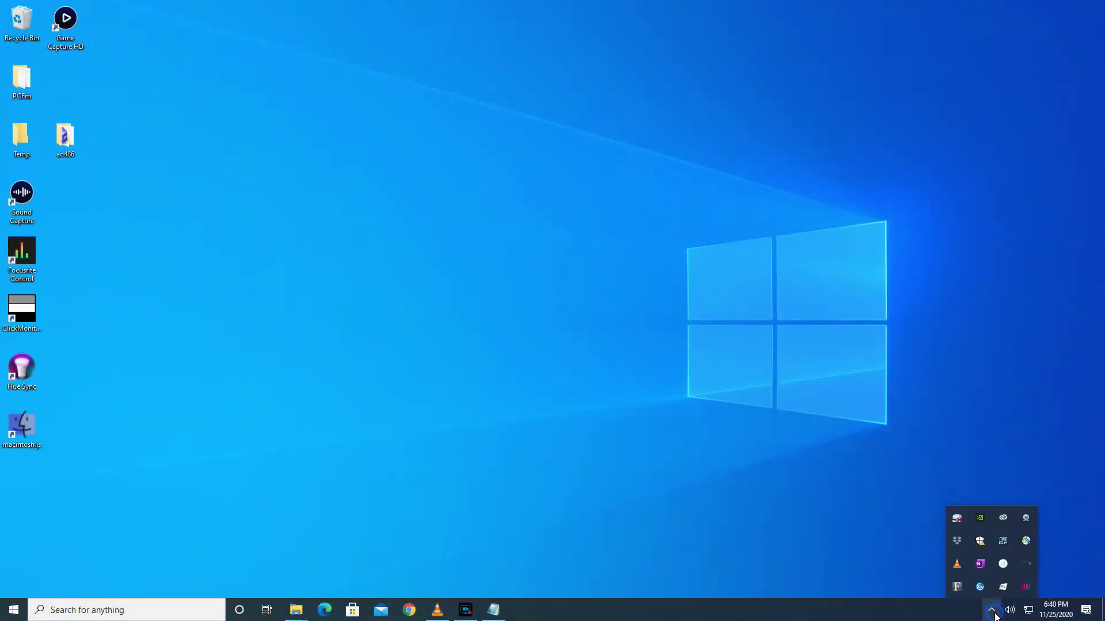
{"action": "right_click", "coordinate": [1026, 588]}
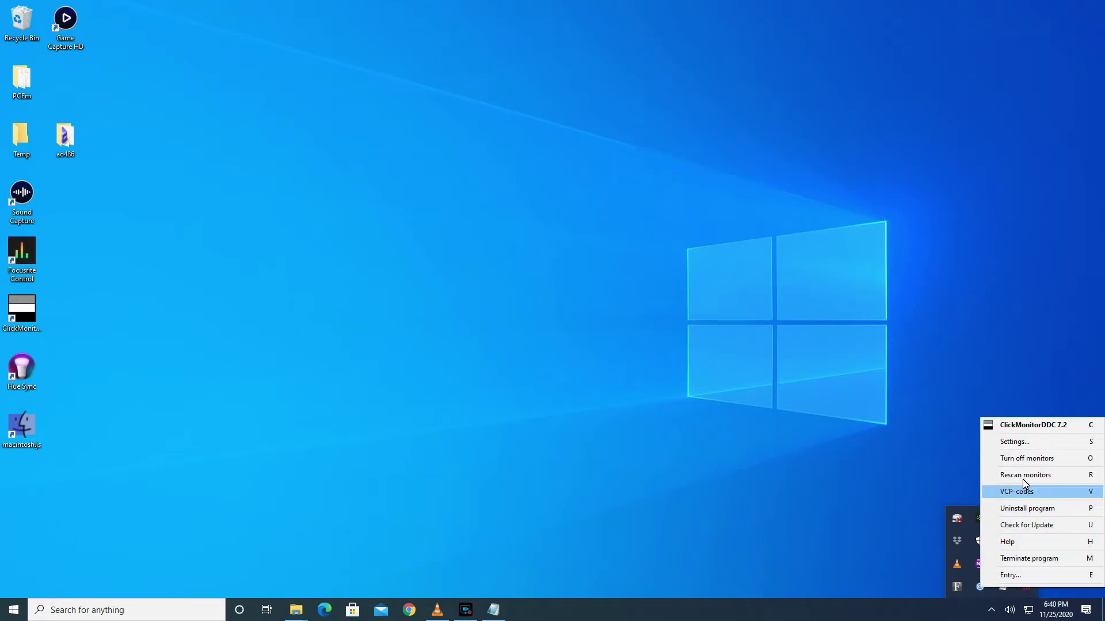
{"action": "left_click", "coordinate": [1018, 442]}
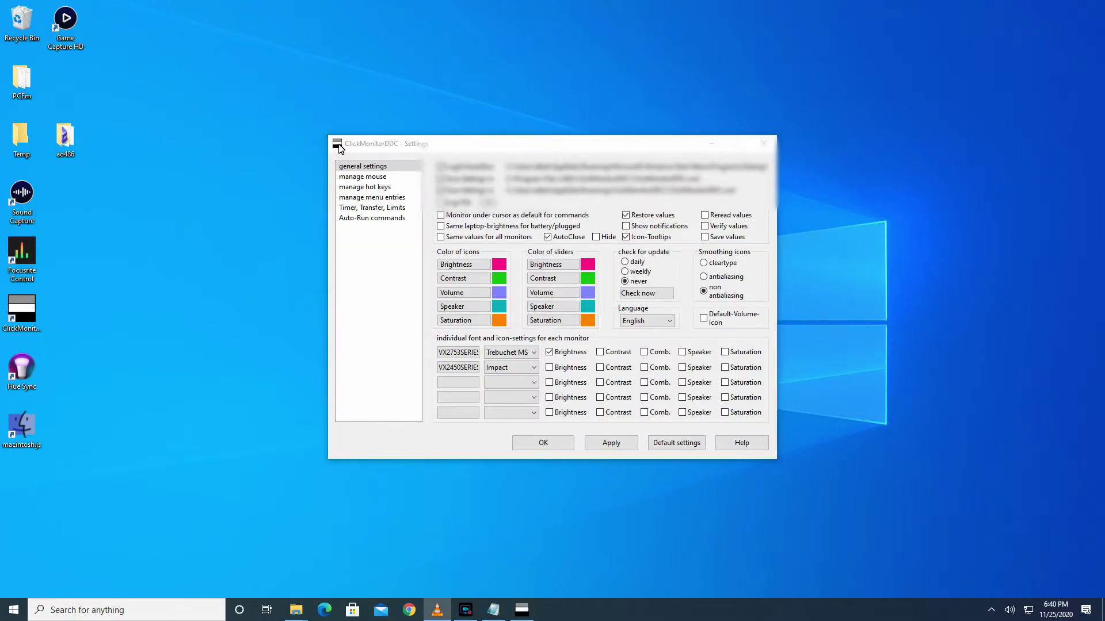
{"action": "left_click", "coordinate": [358, 188]}
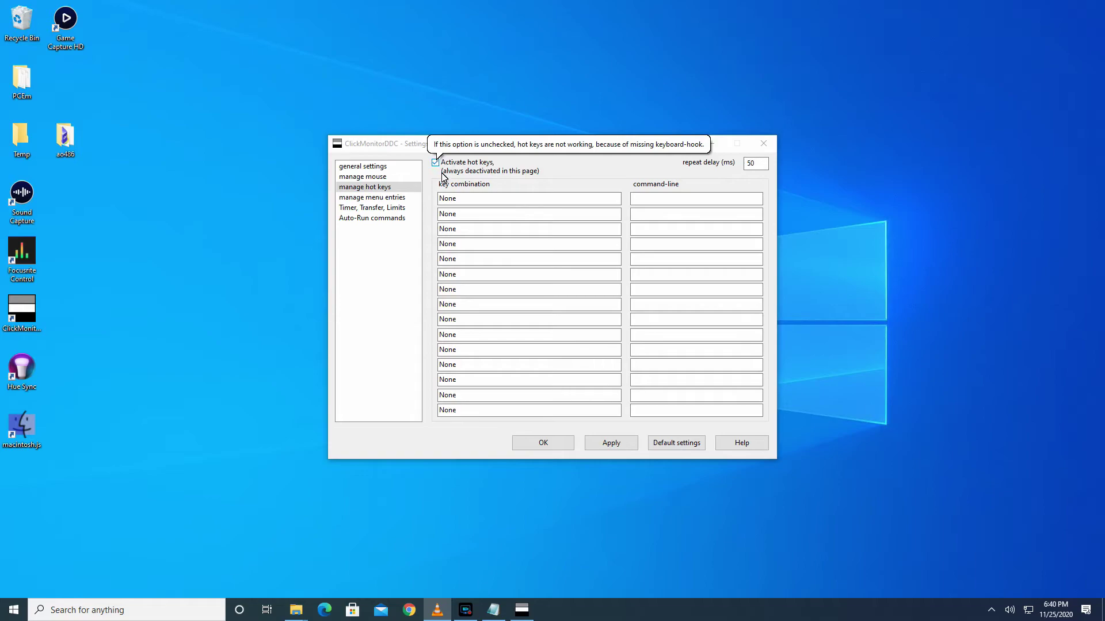
{"action": "left_click", "coordinate": [444, 199]}
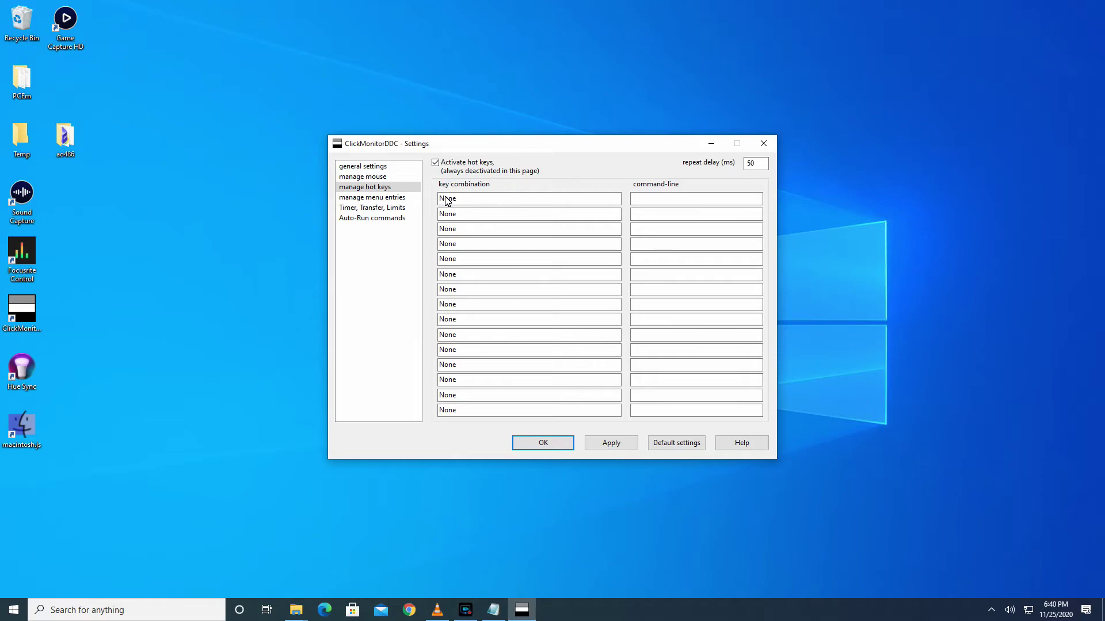
{"action": "key", "text": "ctrl+alt+Up"}
{"action": "key", "text": "alt+Tab"}
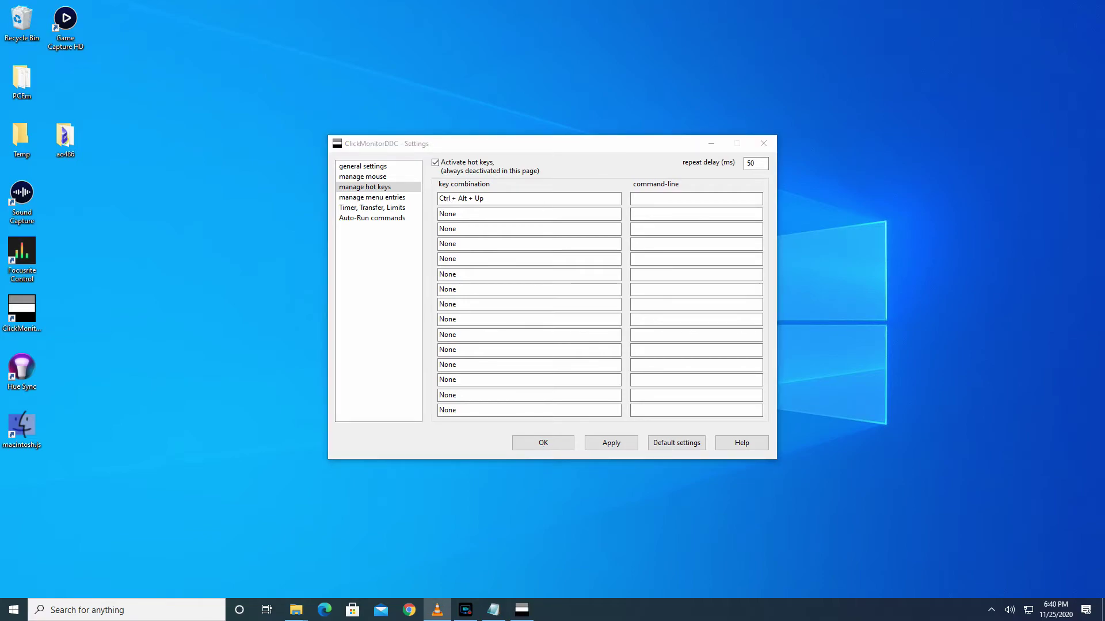
{"action": "left_click", "coordinate": [362, 167]}
{"action": "key", "text": "alt+Tab"}
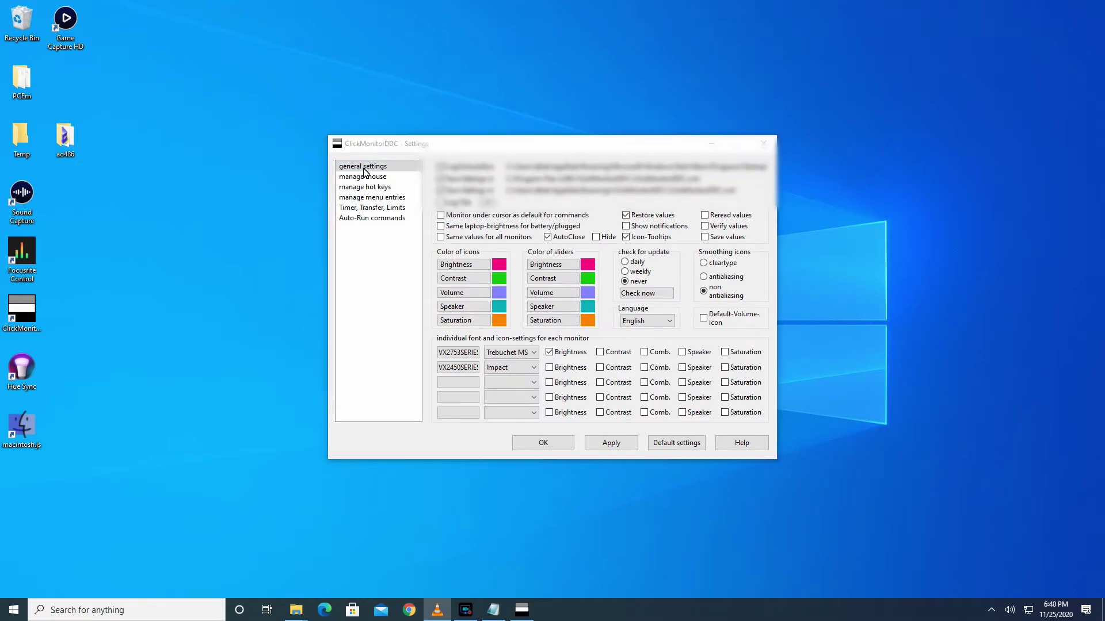
Rename the first monitor, VX2753SERIES, to MONITOR1
{"action": "left_click", "coordinate": [457, 353]}
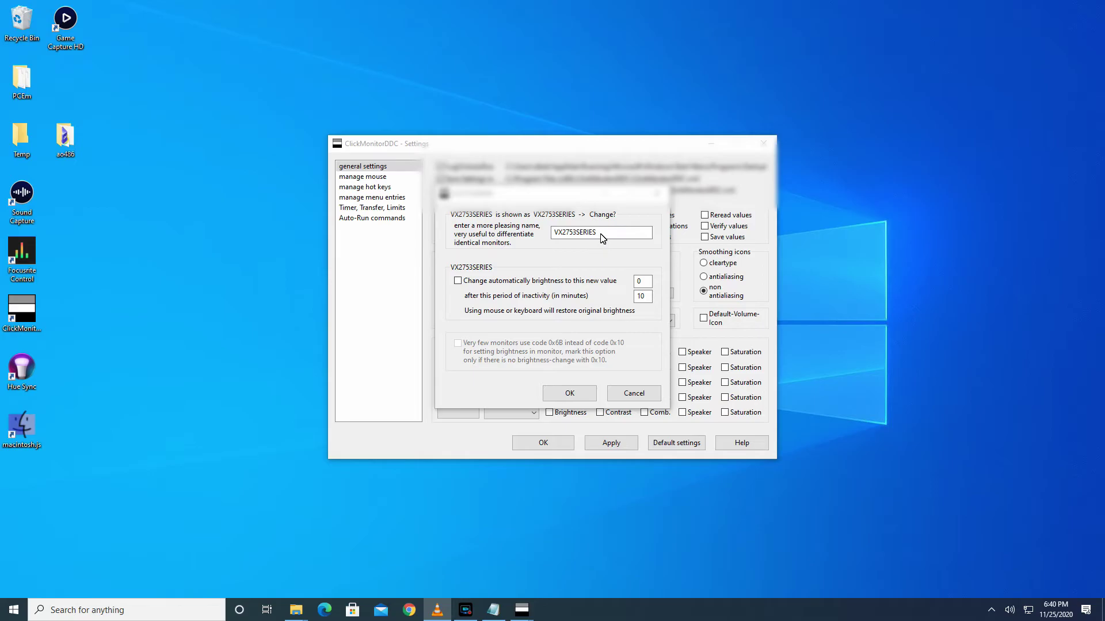
{"action": "left_click_drag", "start_coordinate": [600, 233], "coordinate": [549, 235]}
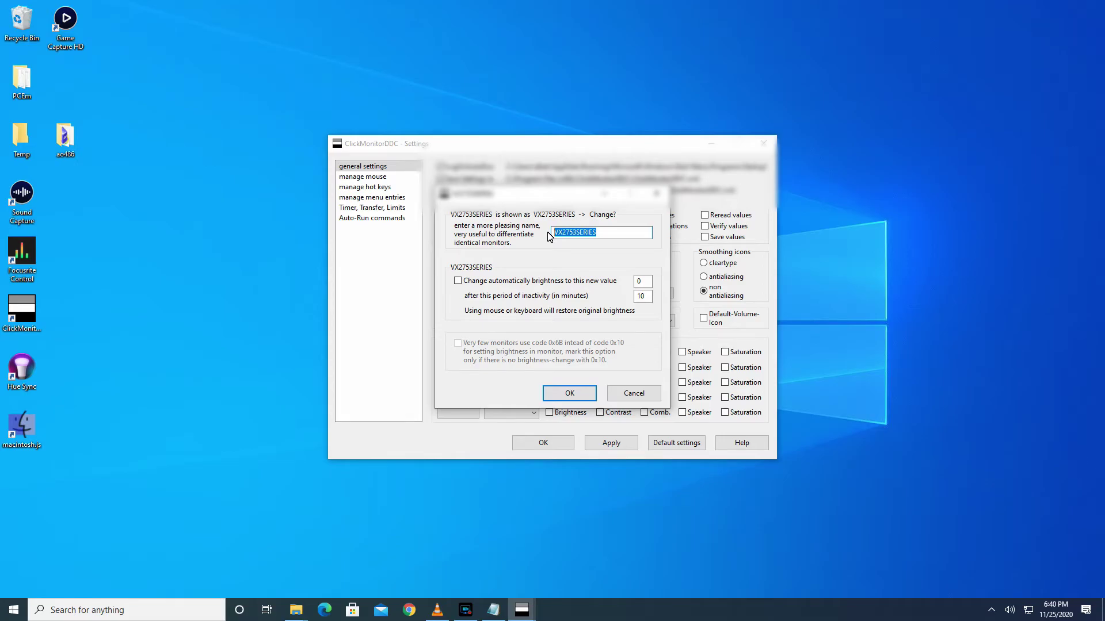
{"action": "type", "text": "MONITOR1"}
{"action": "left_click", "coordinate": [569, 393]}
Rename the second monitor, VX2450SERIES, to MONITOR2
{"action": "left_click", "coordinate": [457, 371]}
{"action": "type", "text": "MONITOR2"}
{"action": "left_click", "coordinate": [557, 393]}
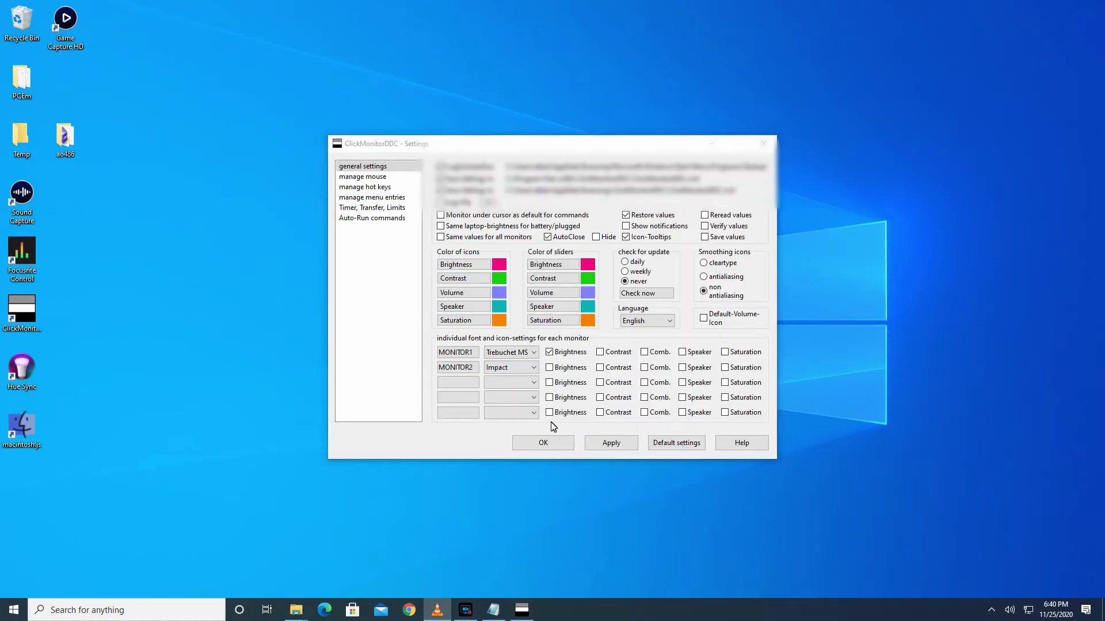
Return to the hot key settings and enter MONITOR1 b + 5 as the first hot key's command
{"action": "left_click", "coordinate": [348, 188]}
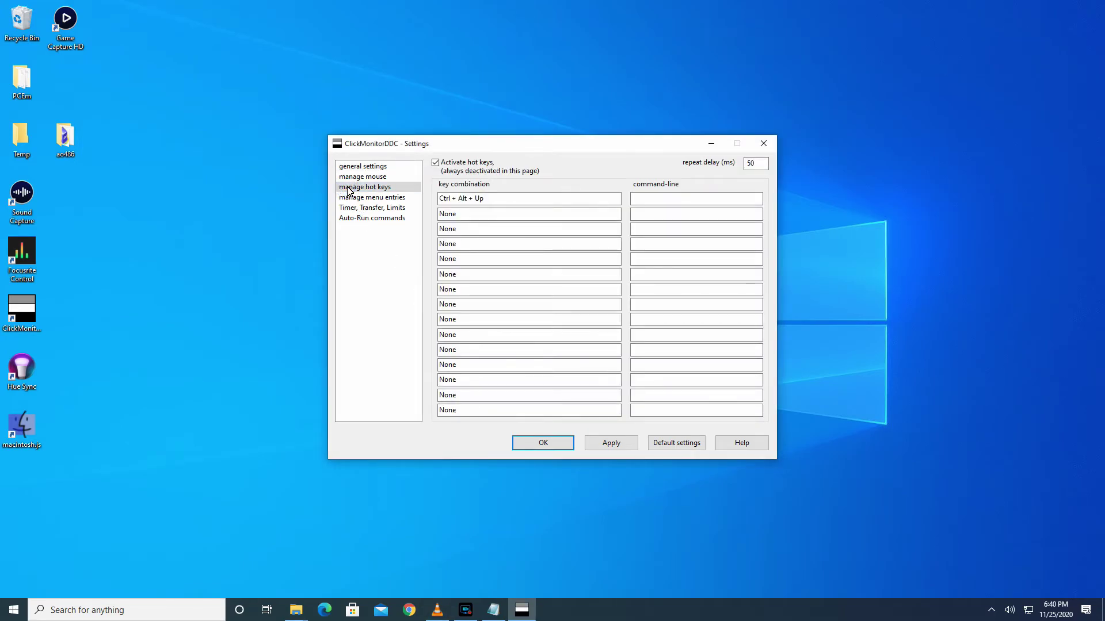
{"action": "left_click", "coordinate": [658, 199]}
{"action": "type", "text": "MONITOR1 b "}
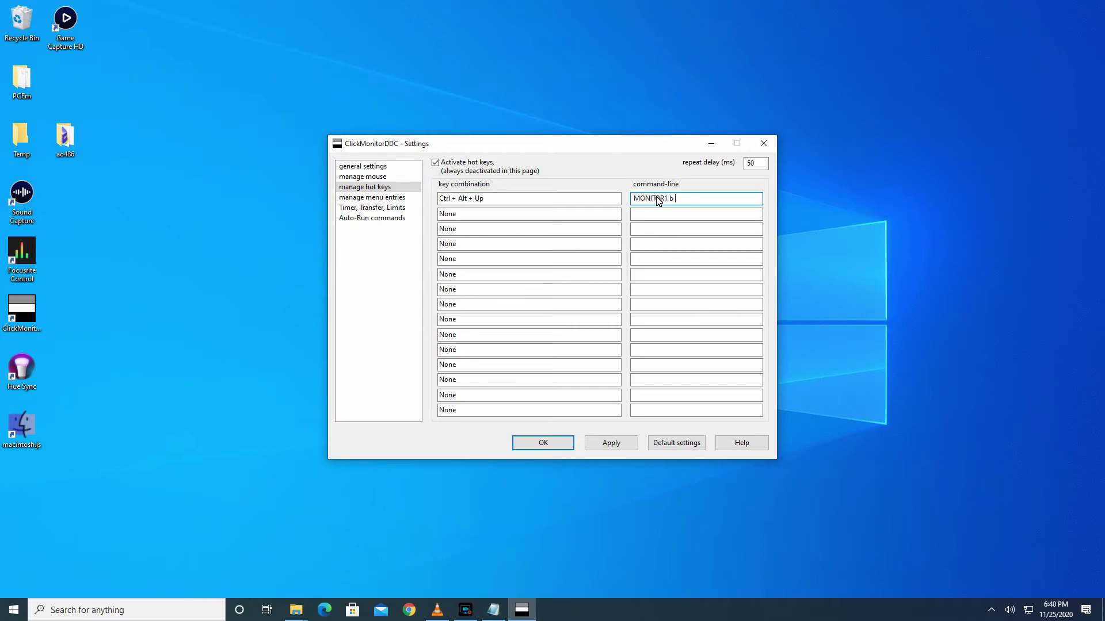
{"action": "type", "text": "+ 5"}
Highlight the MONITOR1 name and the b brightness argument in the command, then select the second key-combination field
{"action": "key", "text": "alt+Tab"}
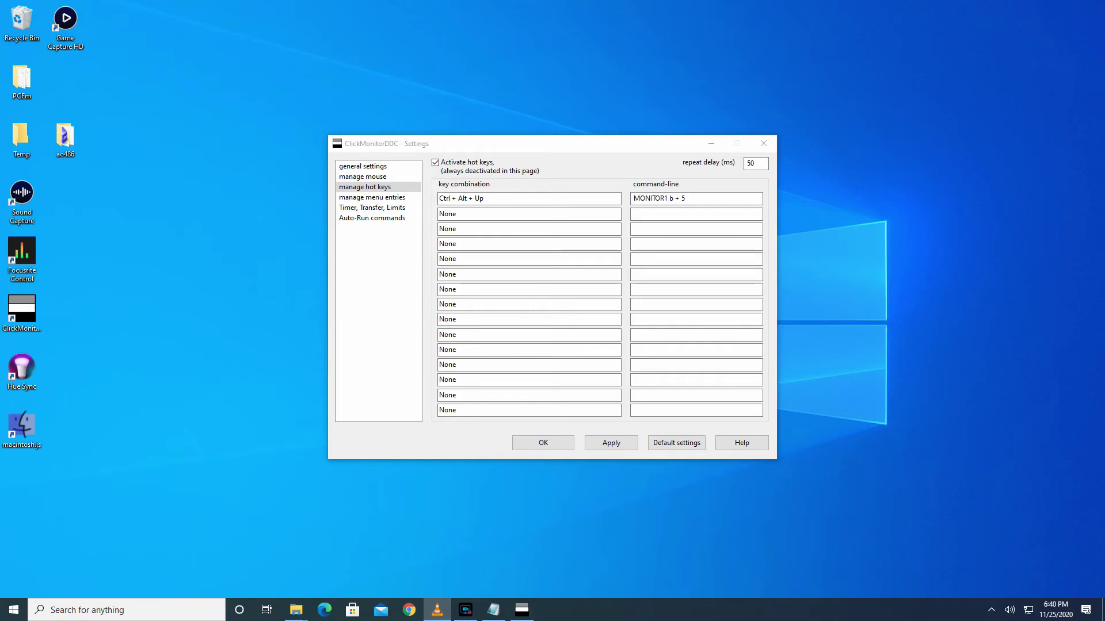
{"action": "double_click", "coordinate": [645, 198]}
{"action": "double_click", "coordinate": [672, 198]}
{"action": "mouse_move", "coordinate": [768, 163]}
{"action": "key", "text": "Right"}
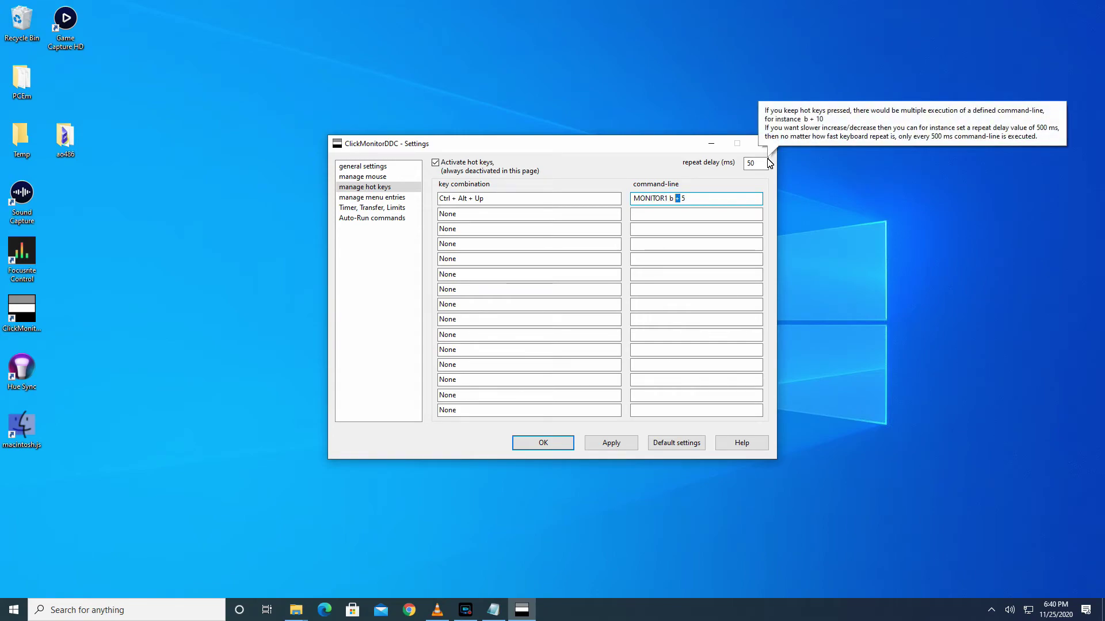
{"action": "key", "text": "Right"}
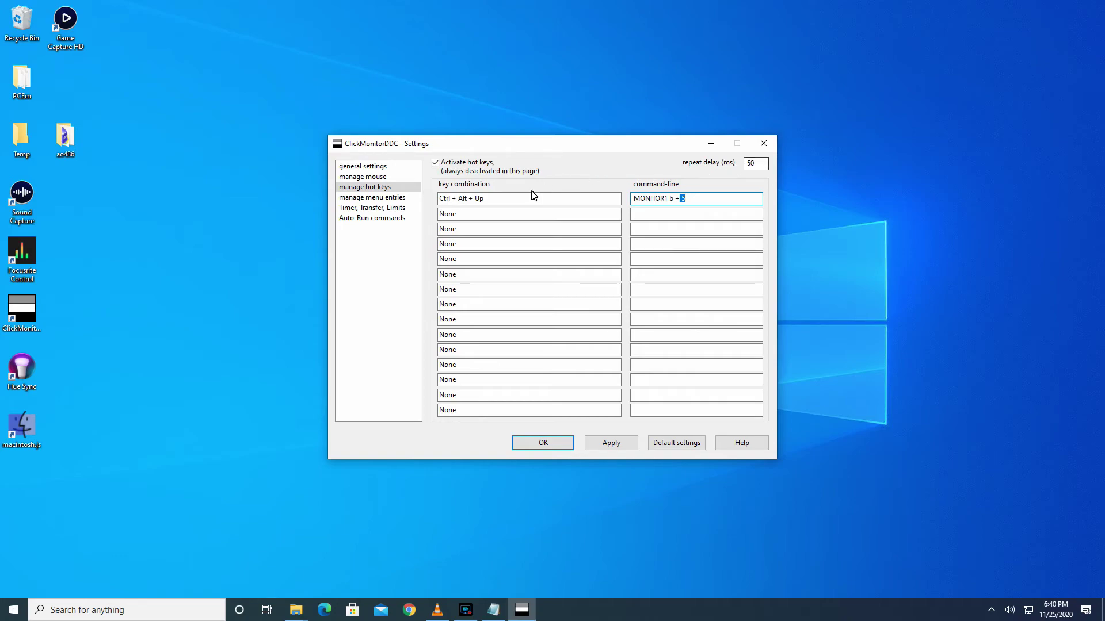
{"action": "left_click", "coordinate": [466, 216]}
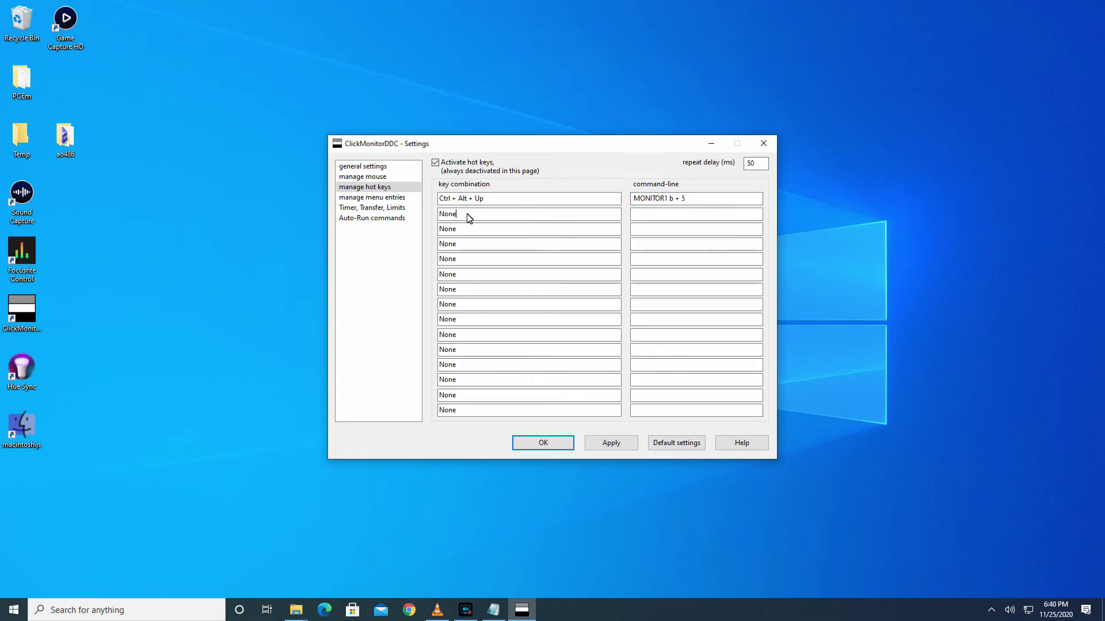
Bind Ctrl+Alt+Down to the command MONITOR1 b - 5 and confirm the settings with OK
{"action": "key", "text": "ctrl+alt+Down"}
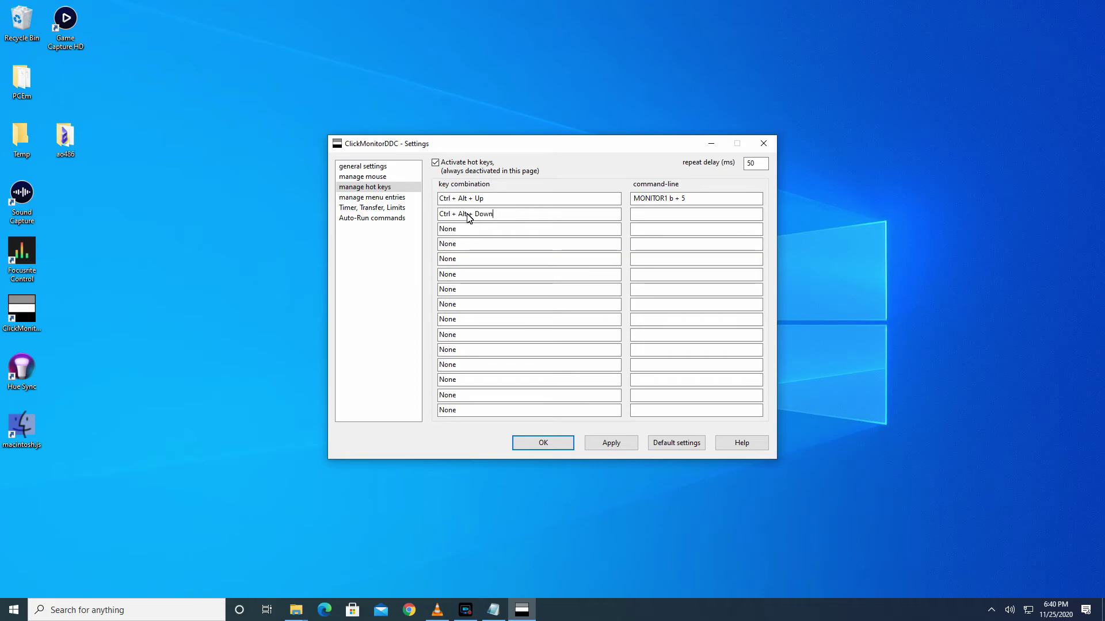
{"action": "left_click", "coordinate": [644, 218]}
{"action": "type", "text": "MONITOR1 "}
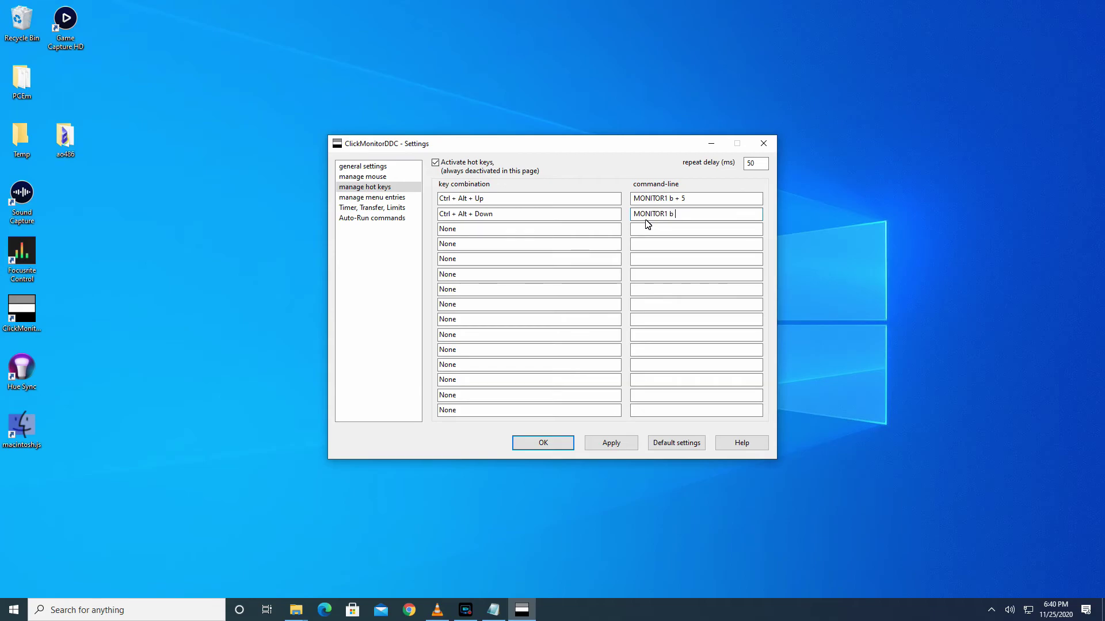
{"action": "type", "text": "b - 5"}
{"action": "left_click", "coordinate": [529, 442]}
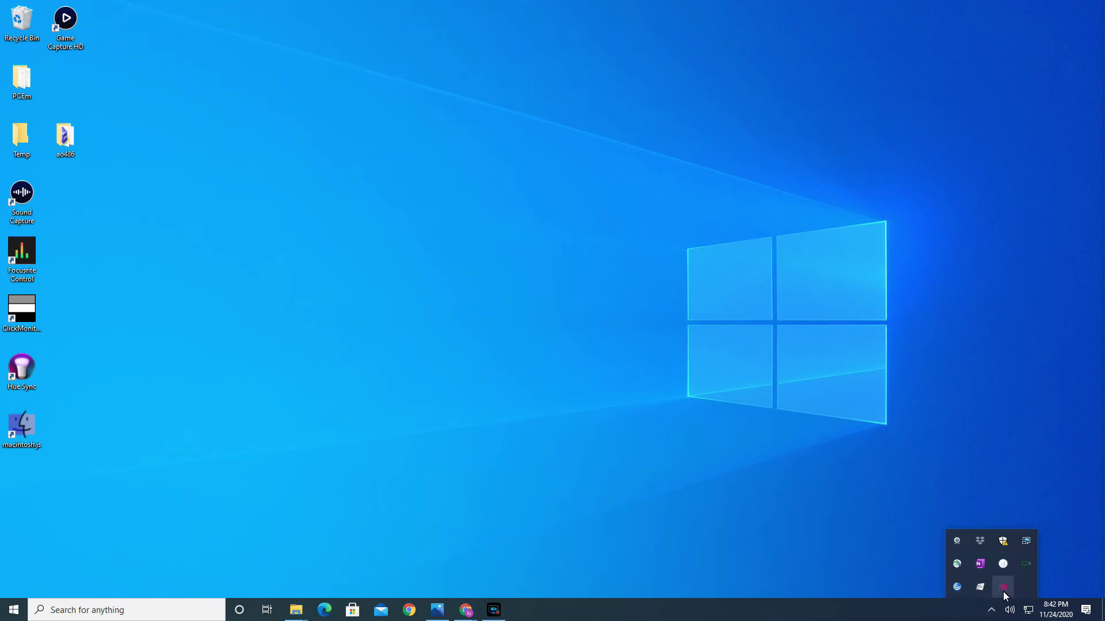
Open Help from the tray icon's menu, then enlarge and raise the help window to show commandline usage
{"action": "right_click", "coordinate": [1003, 593]}
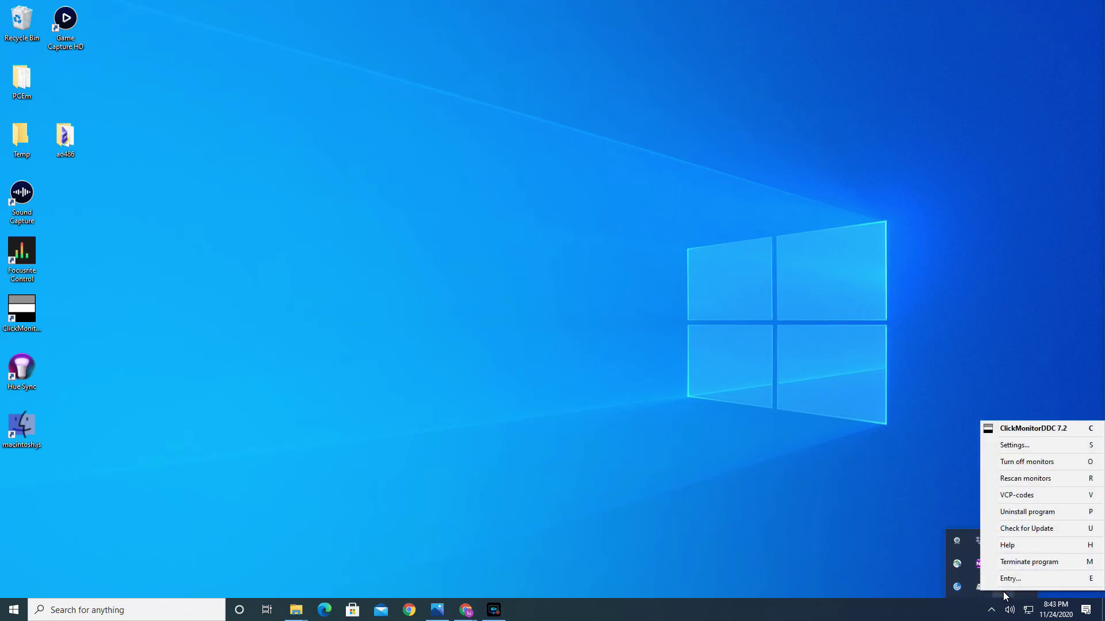
{"action": "left_click", "coordinate": [1007, 546]}
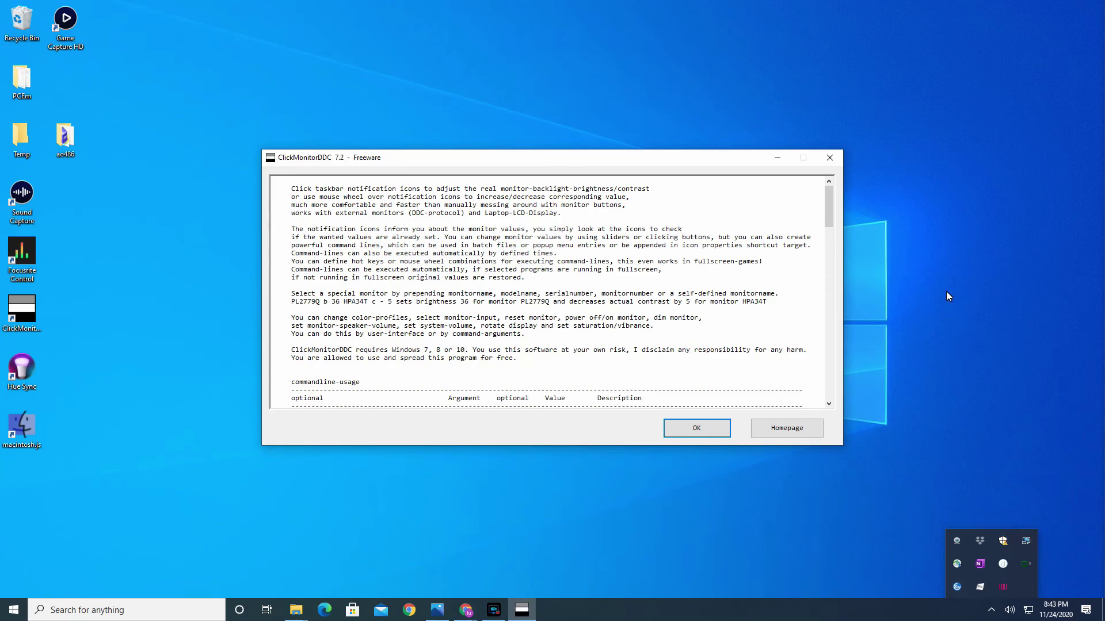
{"action": "left_click_drag", "start_coordinate": [829, 223], "coordinate": [831, 256]}
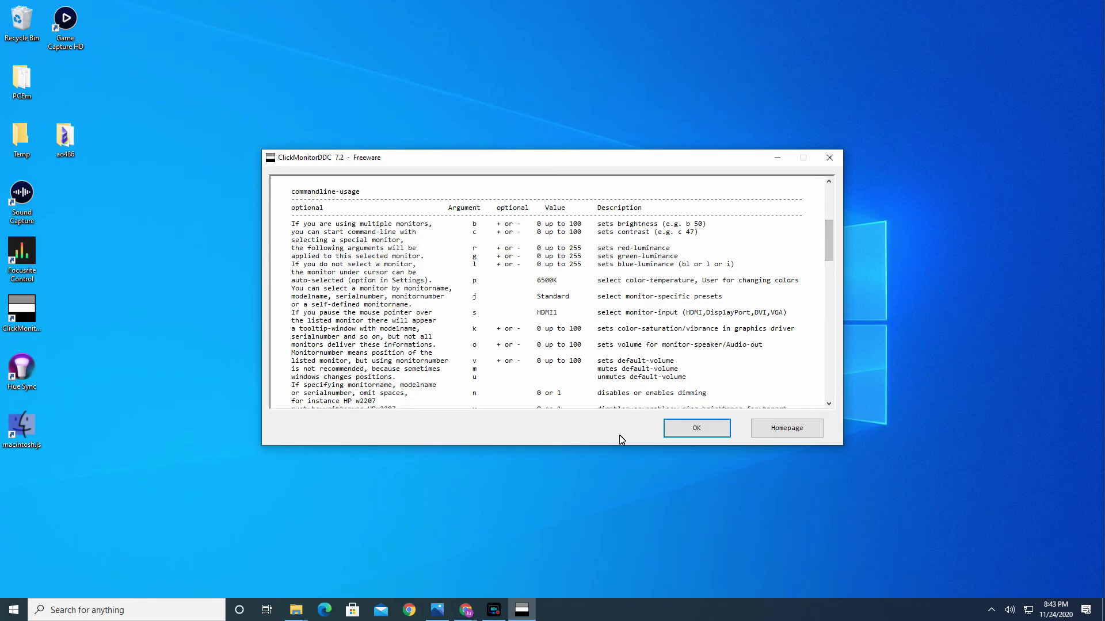
{"action": "left_click_drag", "start_coordinate": [613, 447], "coordinate": [616, 606]}
{"action": "left_click_drag", "start_coordinate": [570, 160], "coordinate": [570, 95]}
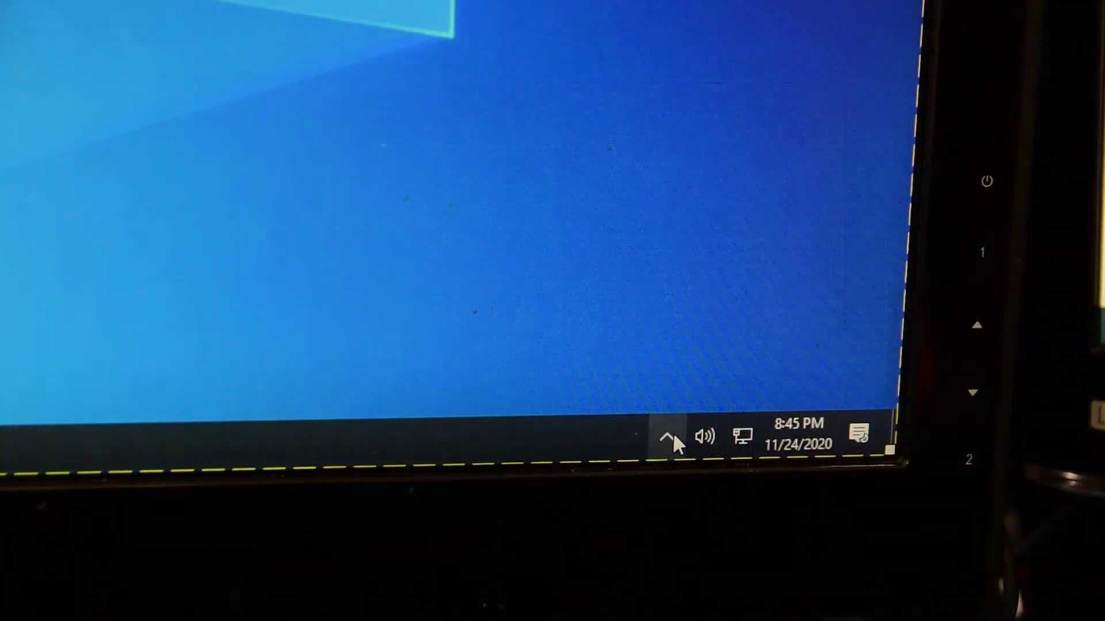
From the hidden tray icons, drag MONITOR1's brightness bar up from about 21 to 46
{"action": "left_click", "coordinate": [669, 437]}
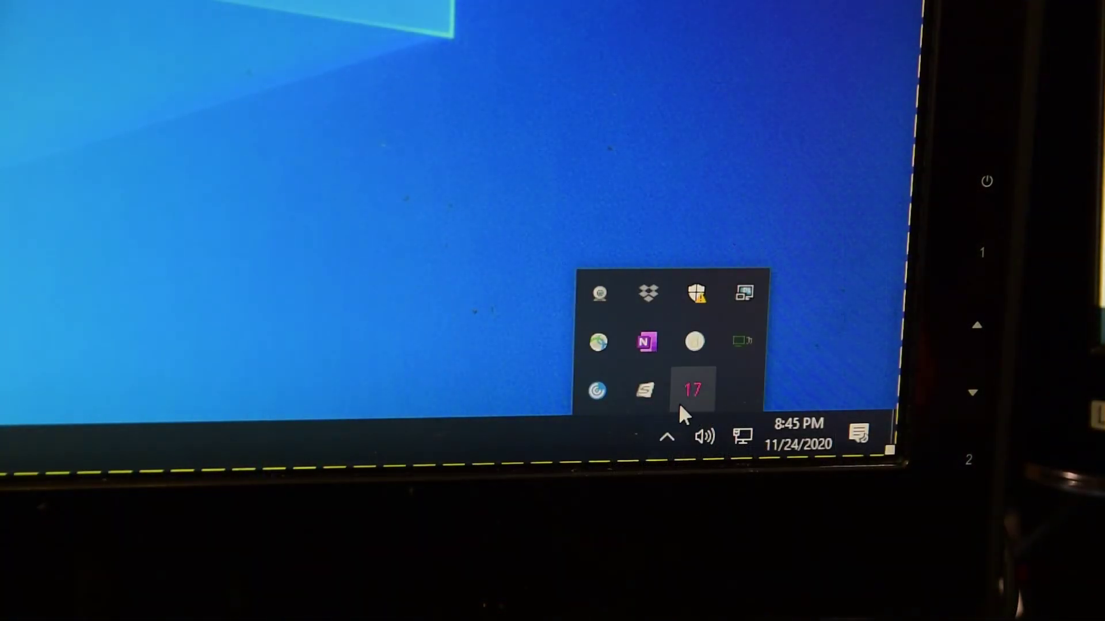
{"action": "left_click", "coordinate": [690, 390]}
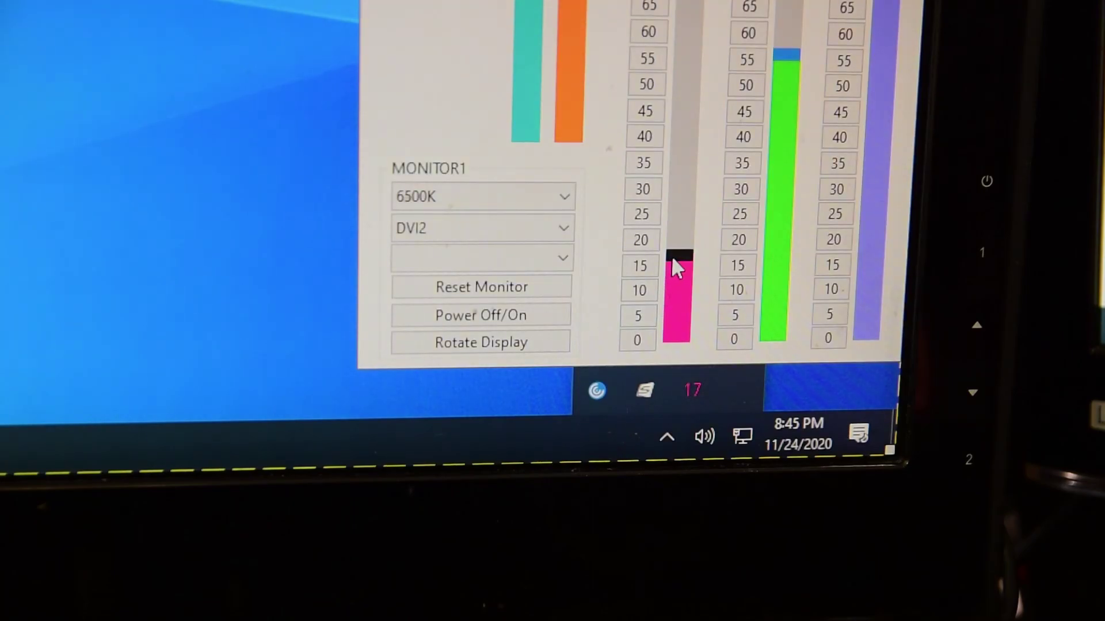
{"action": "left_click_drag", "start_coordinate": [676, 243], "coordinate": [691, 0]}
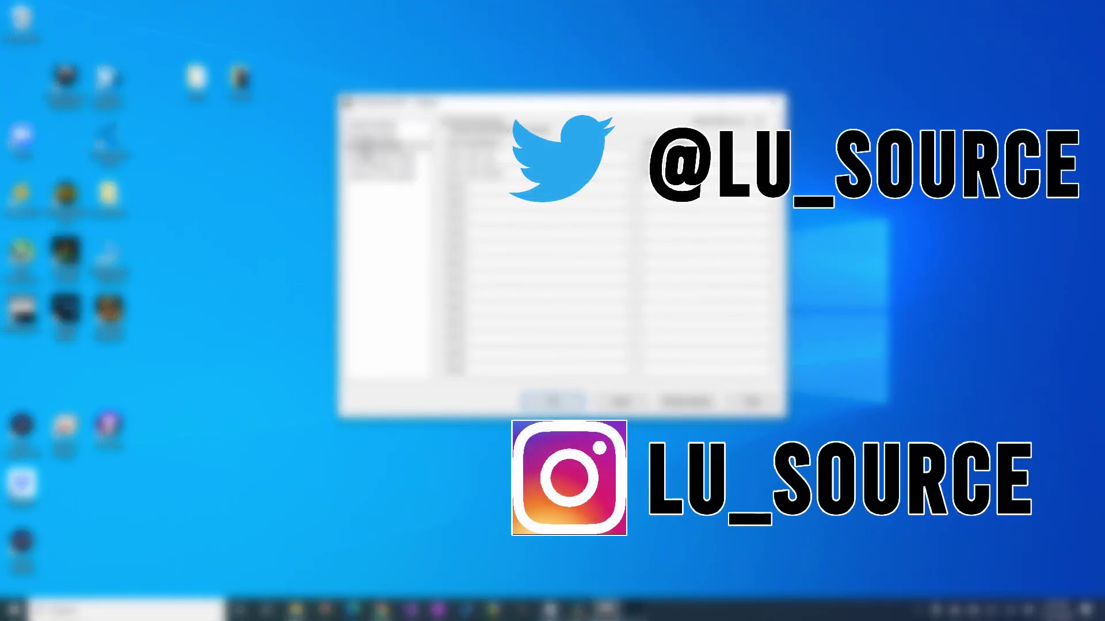
Show the next two pages in the Settings window's left-hand list
{"action": "left_click", "coordinate": [379, 157]}
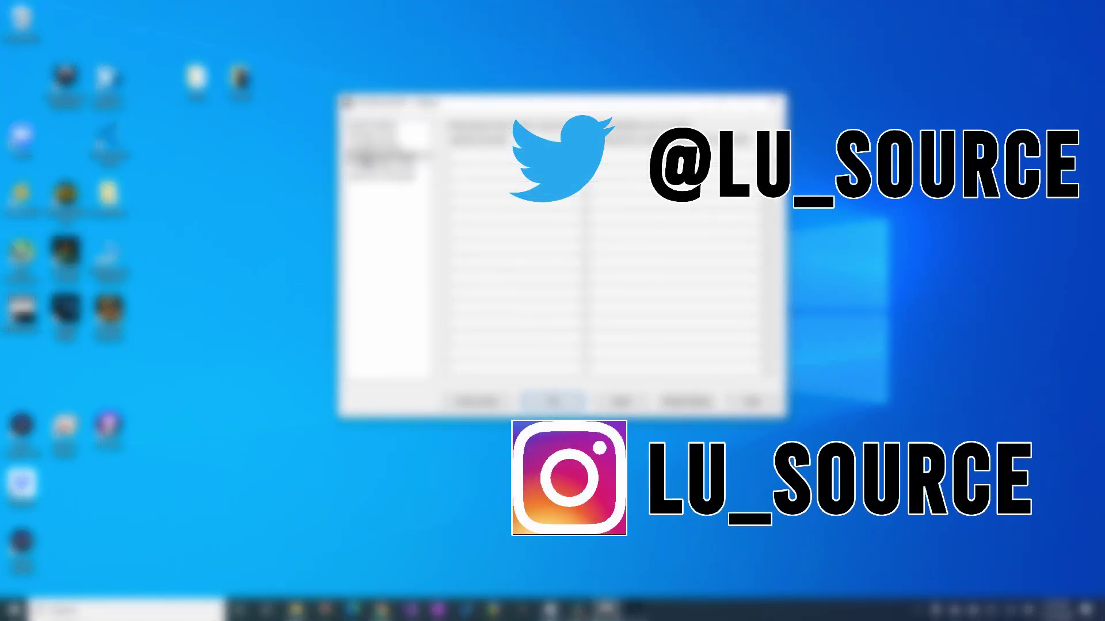
{"action": "left_click", "coordinate": [383, 168]}
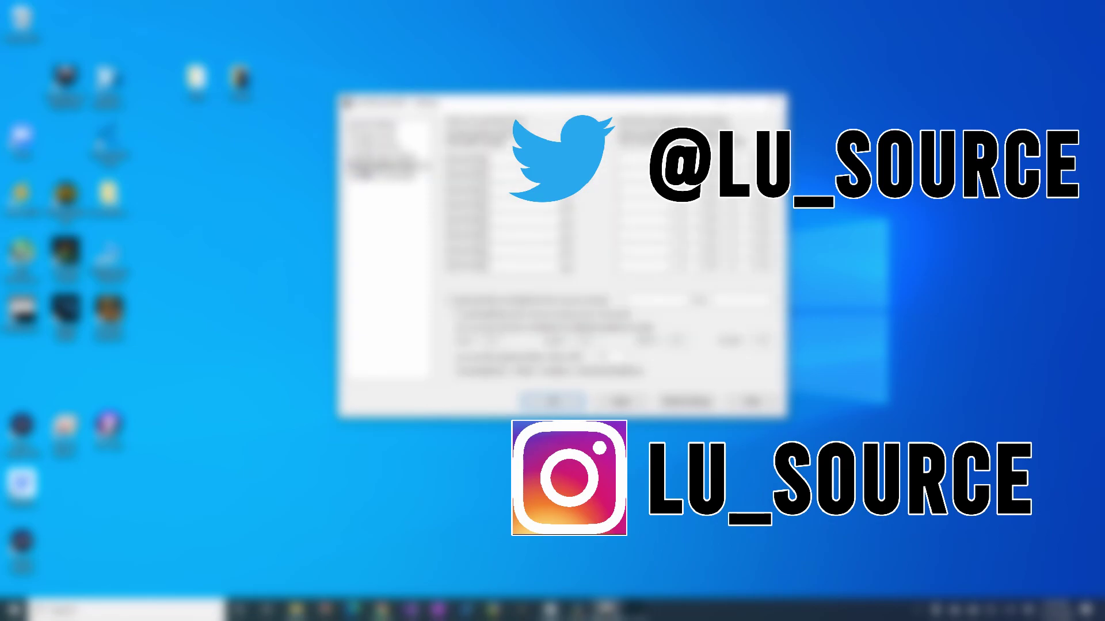